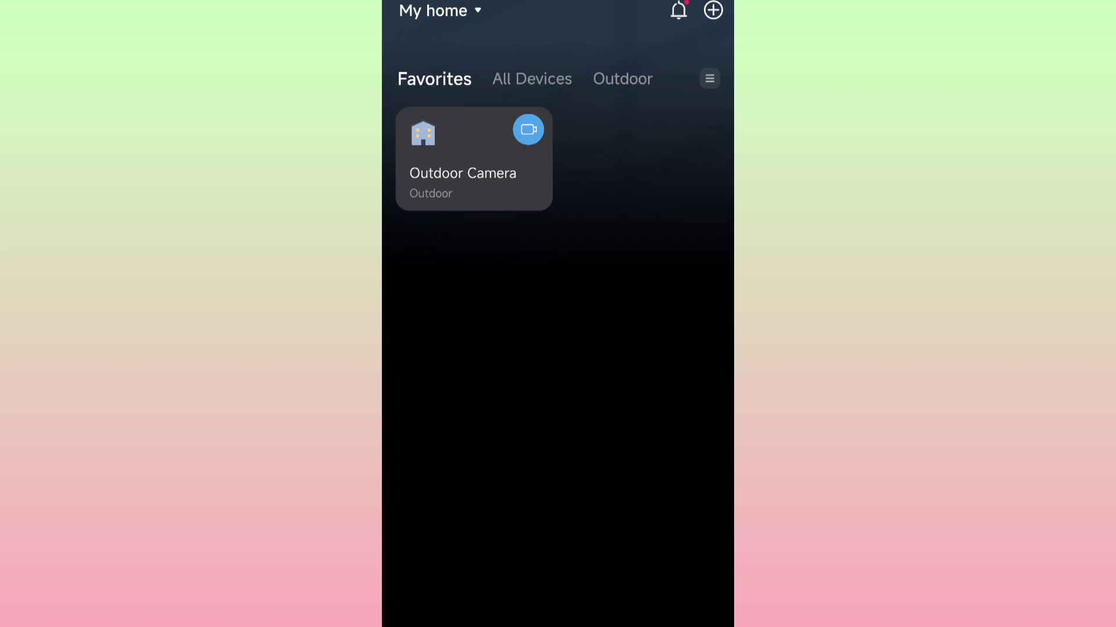
- Go from the Outdoor Camera's live view through Device Settings and Advanced Settings to Camera Account
{"action": "left_click", "coordinate": [473, 158]}
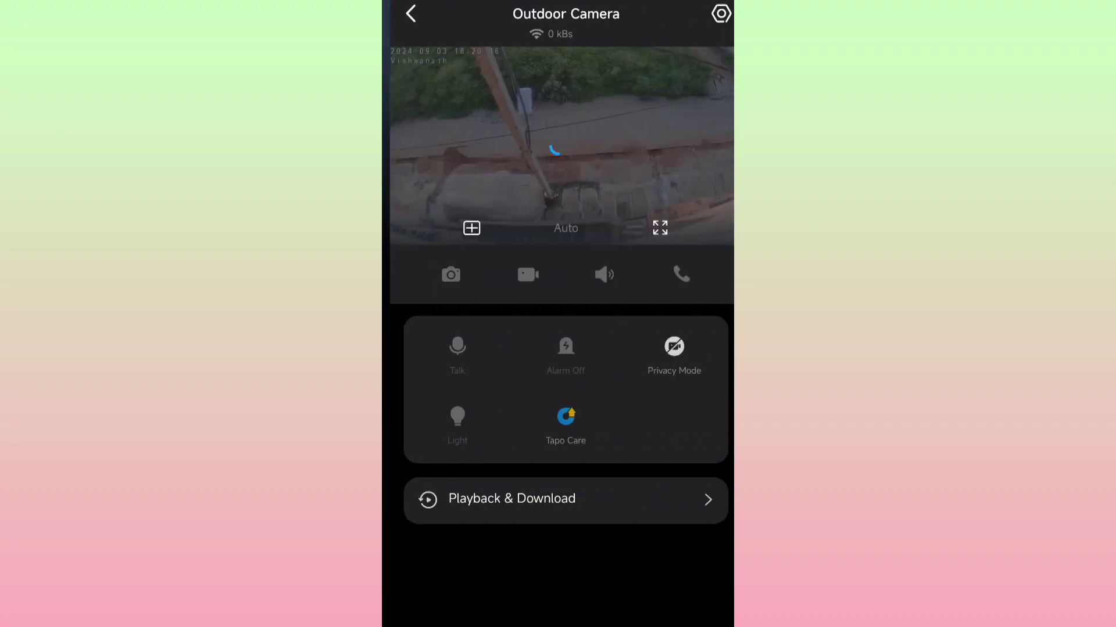
{"action": "left_click", "coordinate": [712, 14]}
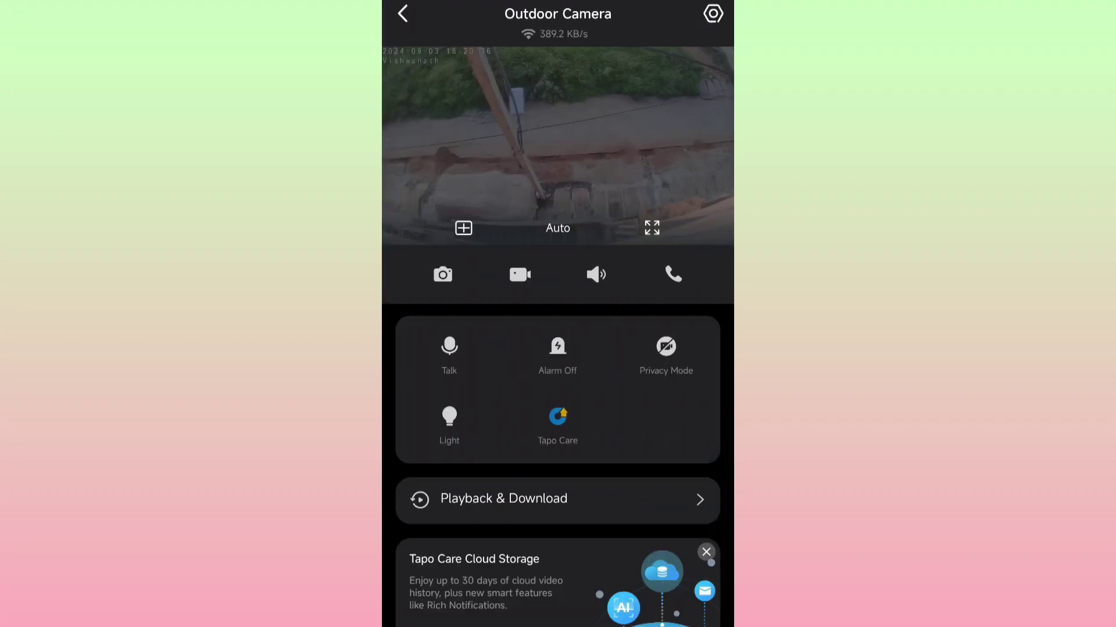
{"action": "scroll", "coordinate": [558, 334], "scroll_direction": "down", "scroll_amount": 1}
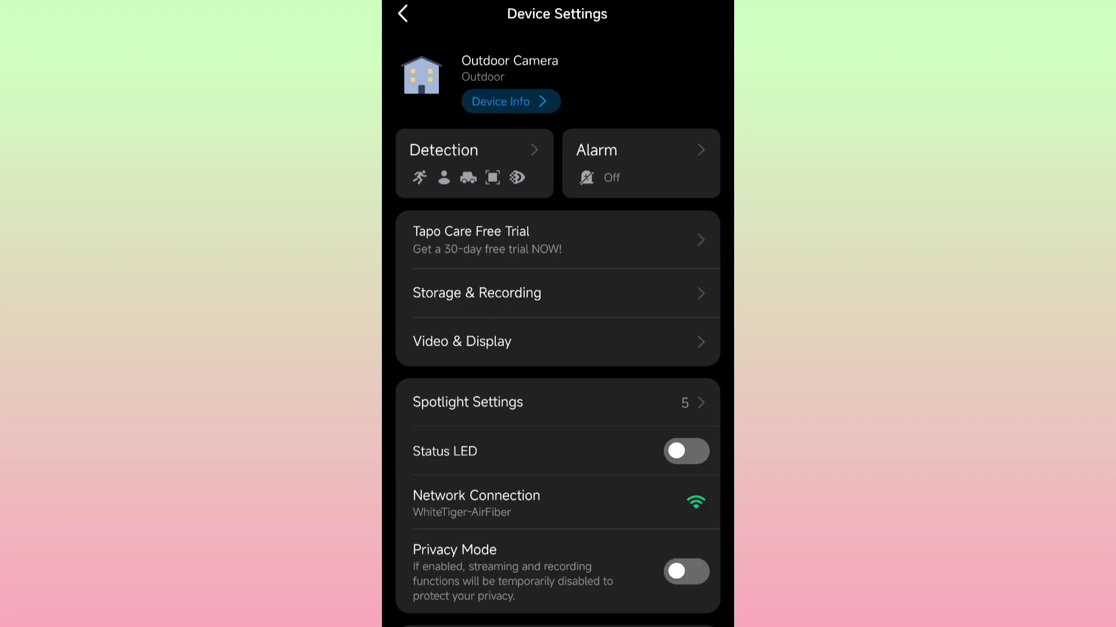
{"action": "scroll", "coordinate": [655, 246], "scroll_direction": "down", "scroll_amount": 5}
{"action": "left_click", "coordinate": [649, 391]}
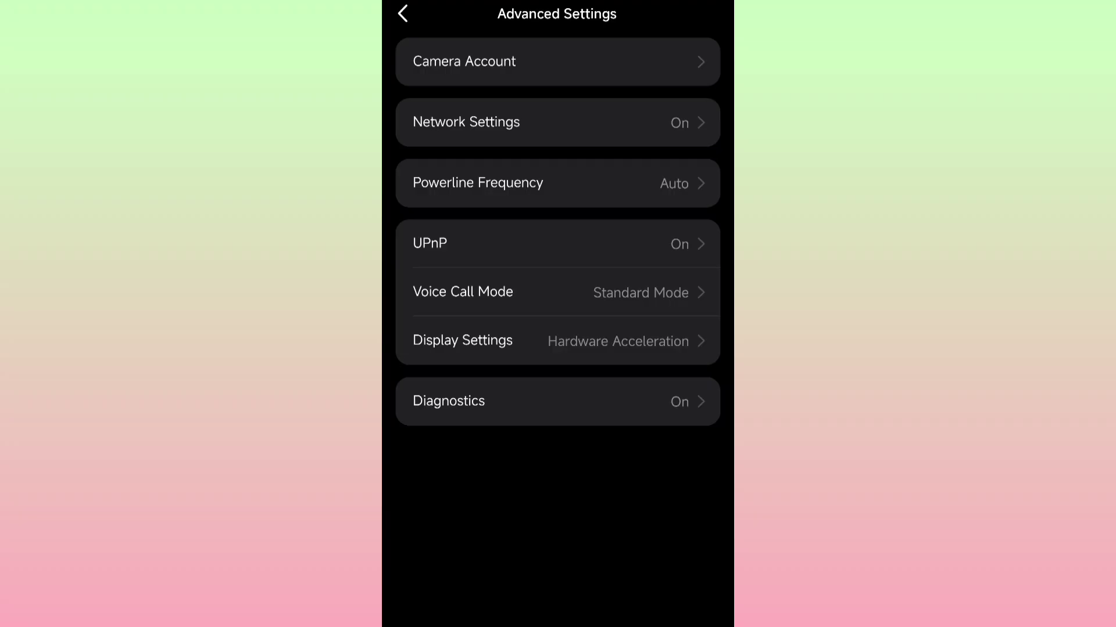
{"action": "left_click", "coordinate": [685, 55]}
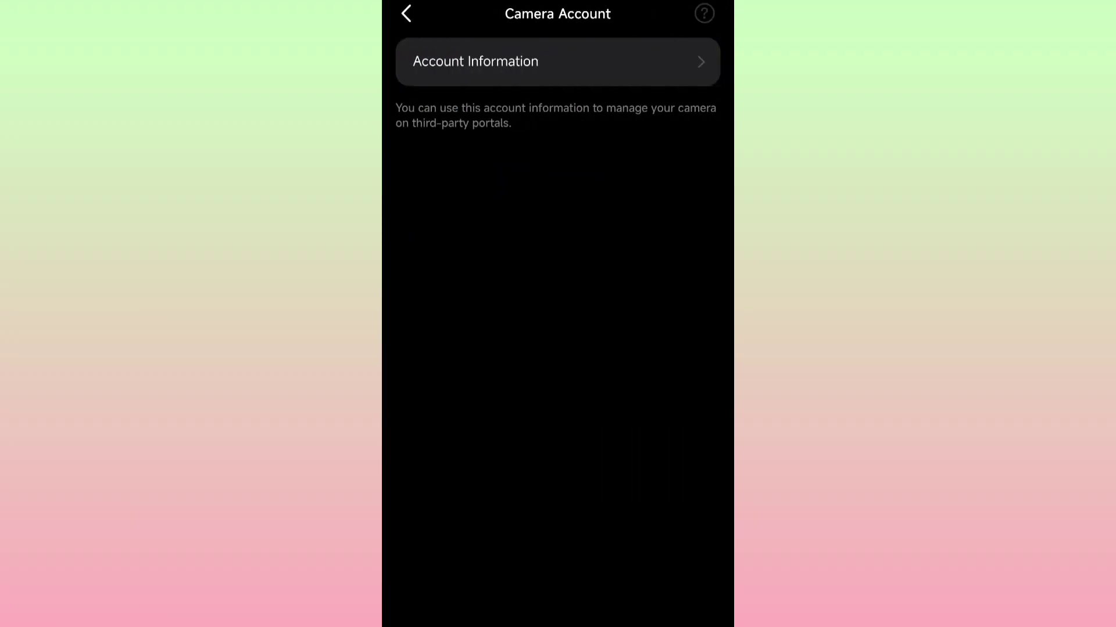
- Open Account Information and verify the account with the autofilled saved camera password
{"action": "left_click", "coordinate": [667, 78]}
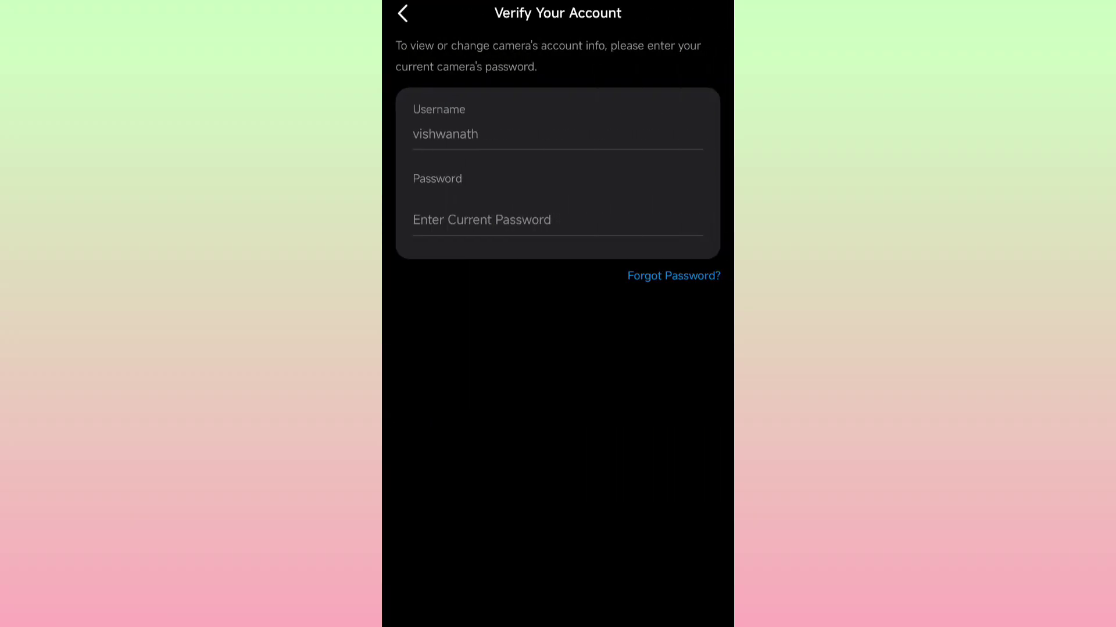
{"action": "left_click", "coordinate": [457, 223]}
{"action": "left_click", "coordinate": [538, 611]}
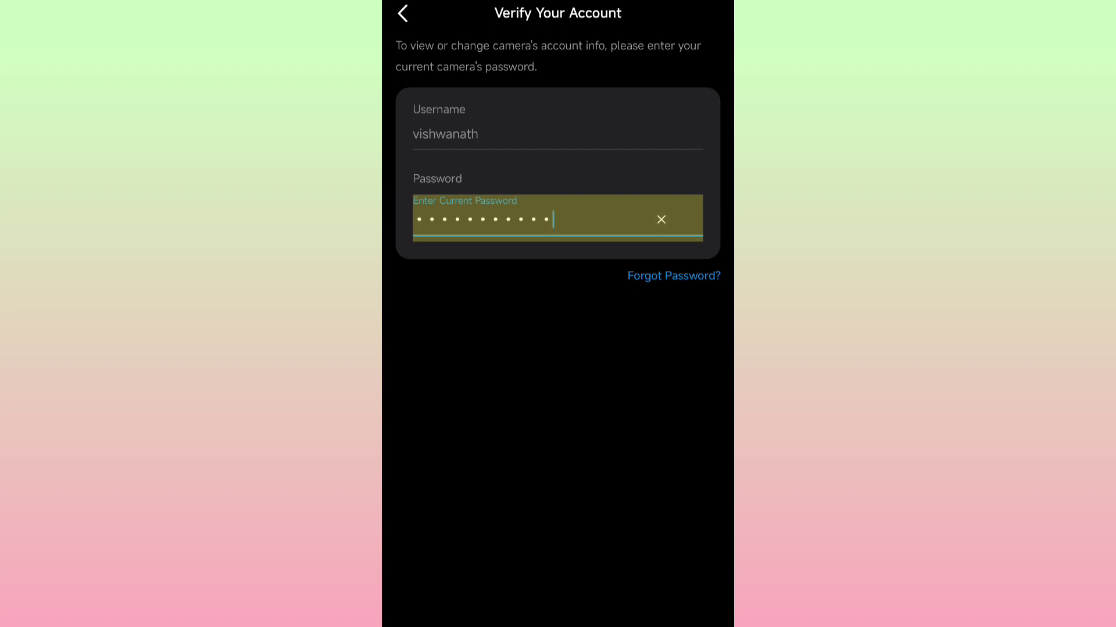
{"action": "key", "text": "Return"}
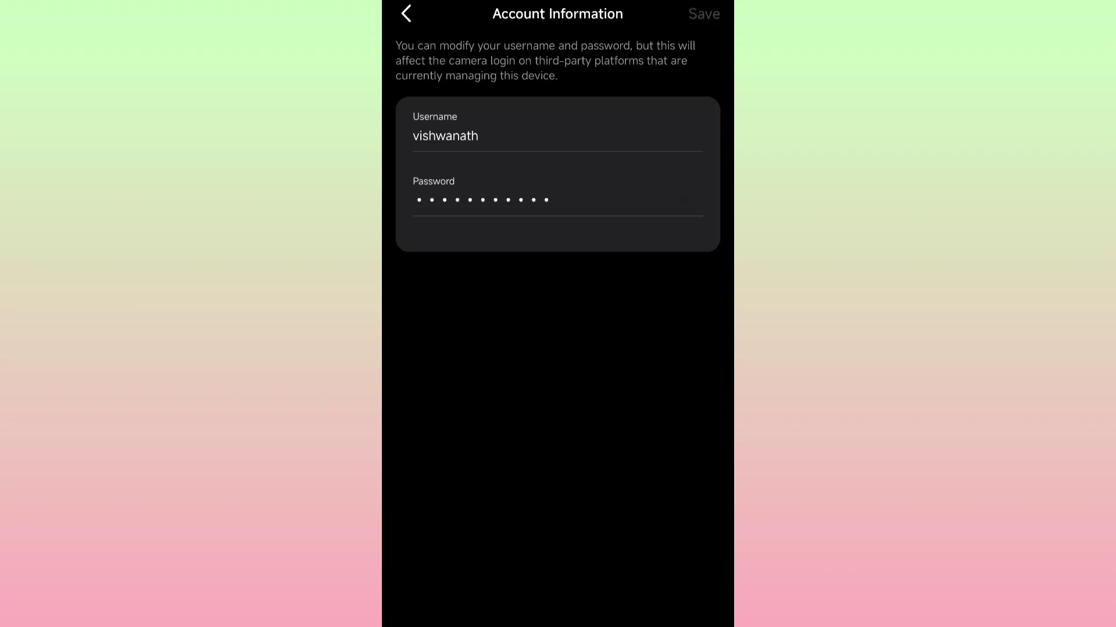
- Review the camera account username and password, decline saving the password, and back out
{"action": "left_click", "coordinate": [478, 135]}
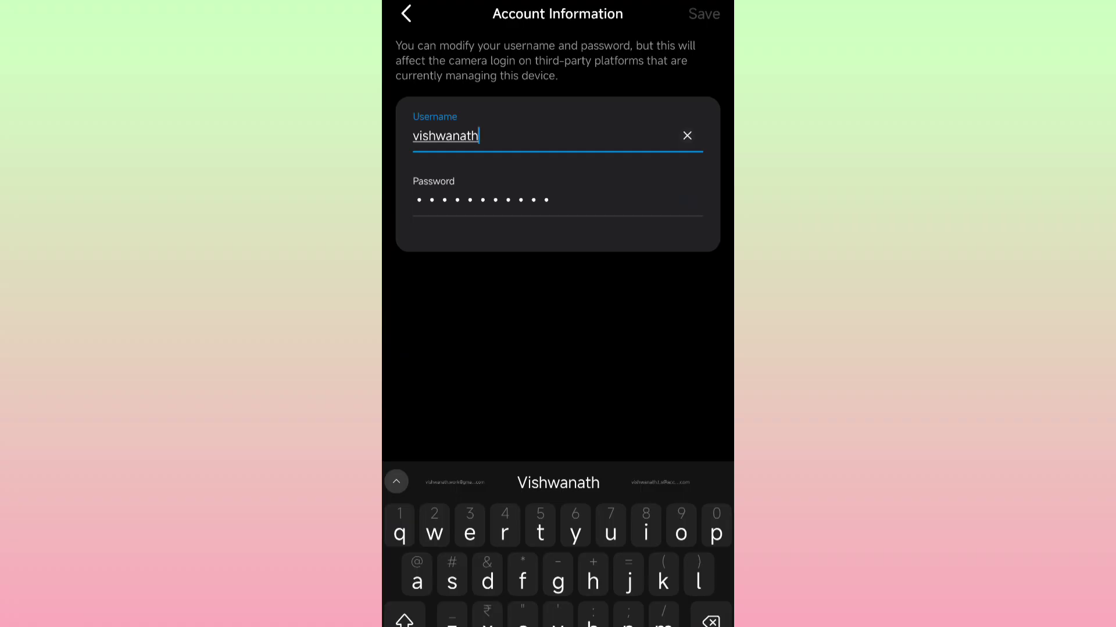
{"action": "left_click", "coordinate": [553, 199]}
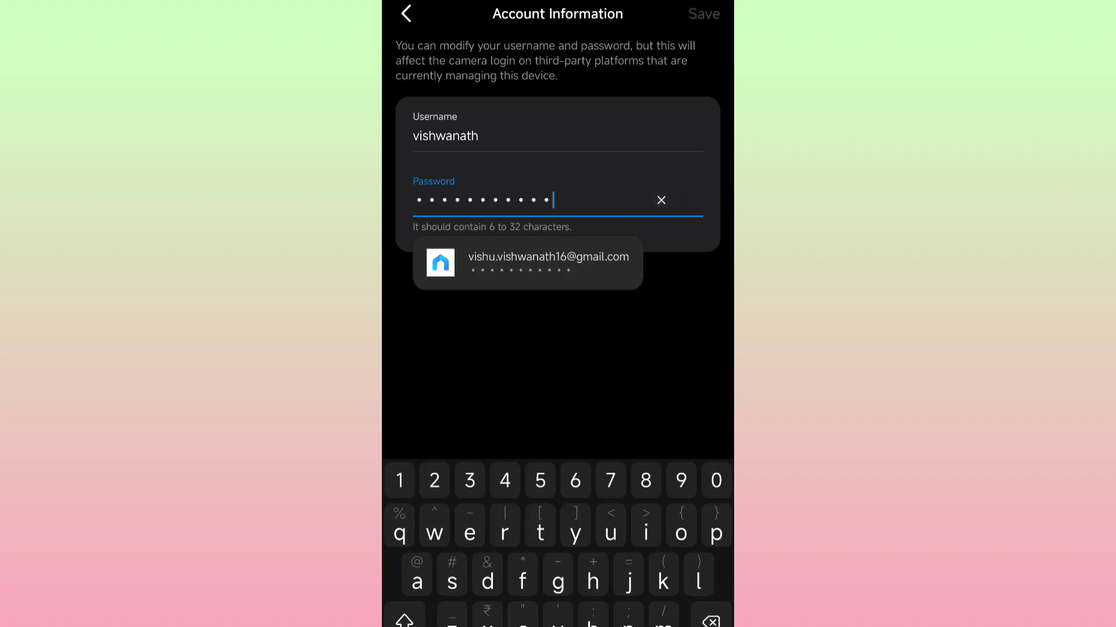
{"action": "left_click", "coordinate": [600, 366]}
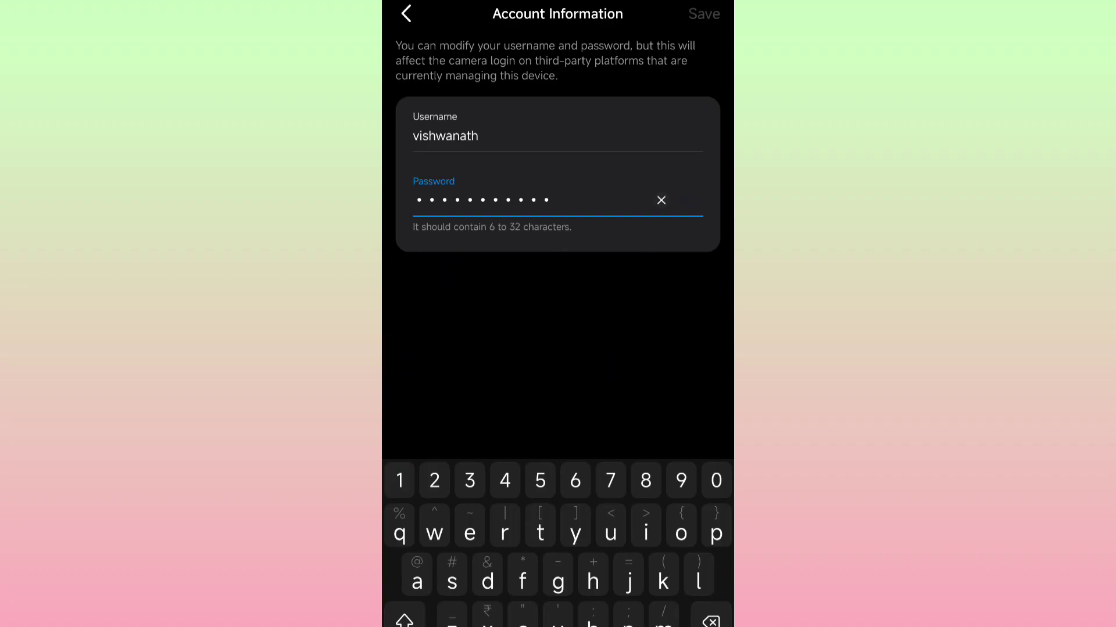
{"action": "left_click", "coordinate": [406, 14]}
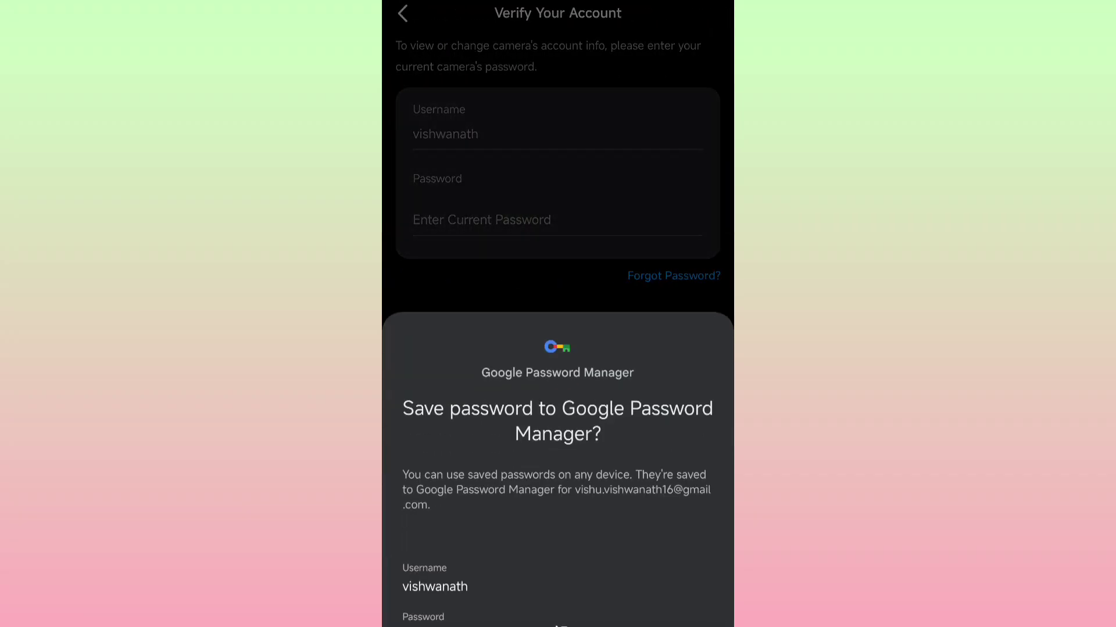
{"action": "left_click", "coordinate": [474, 244]}
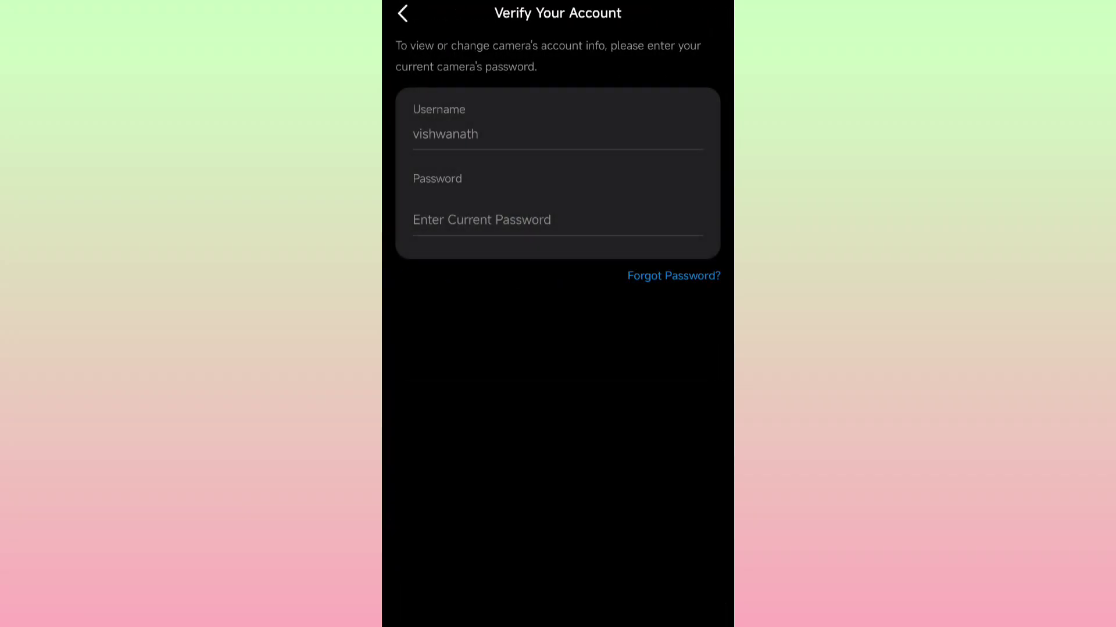
{"action": "left_click", "coordinate": [403, 13]}
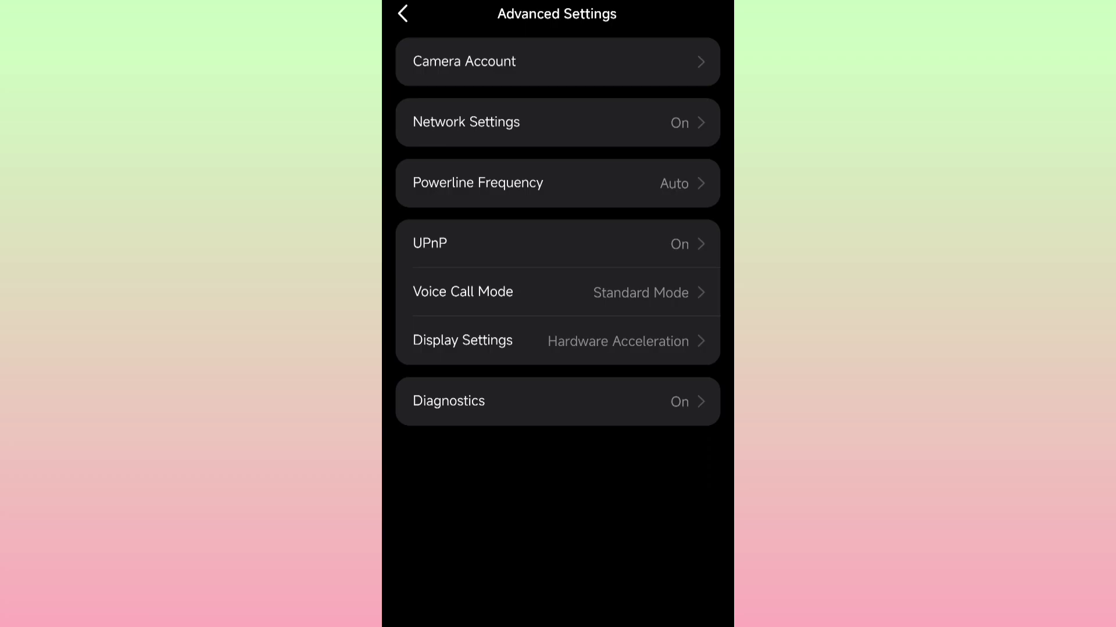
- Read the camera IP 192.168.31.178 in Network Settings, then return to the Outdoor Camera live view
{"action": "left_click", "coordinate": [403, 14]}
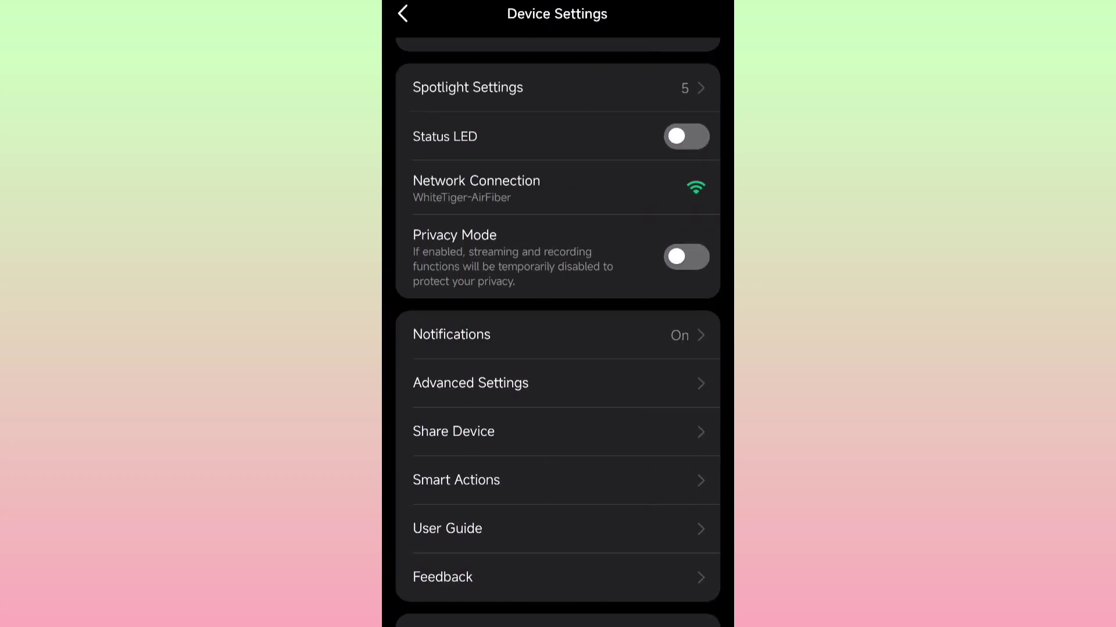
{"action": "scroll", "coordinate": [406, 346], "scroll_direction": "down", "scroll_amount": 2}
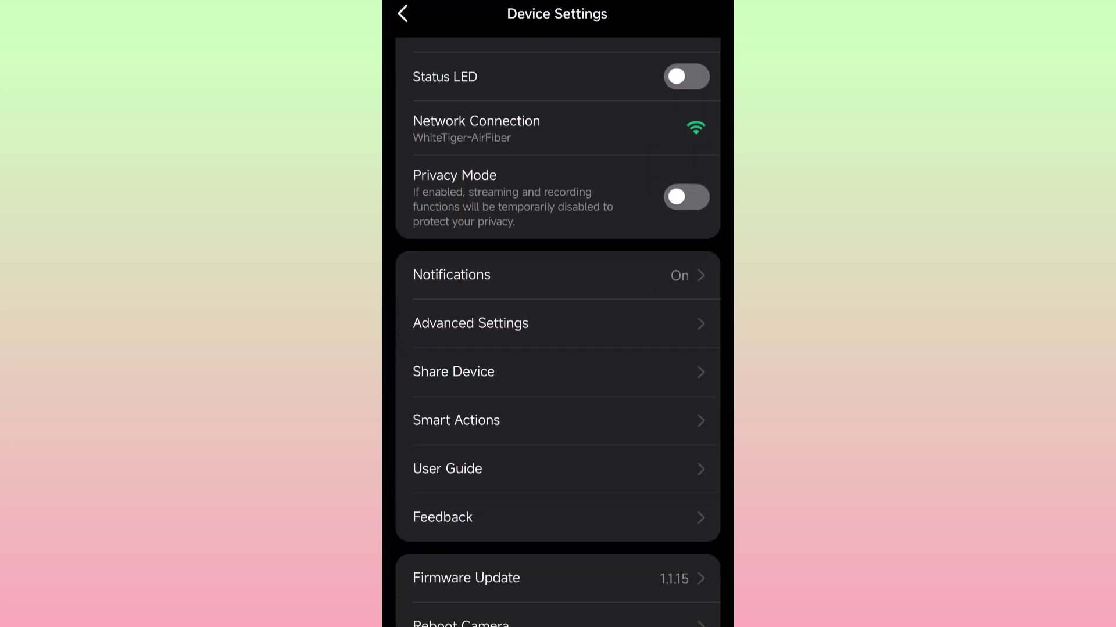
{"action": "left_click", "coordinate": [447, 321]}
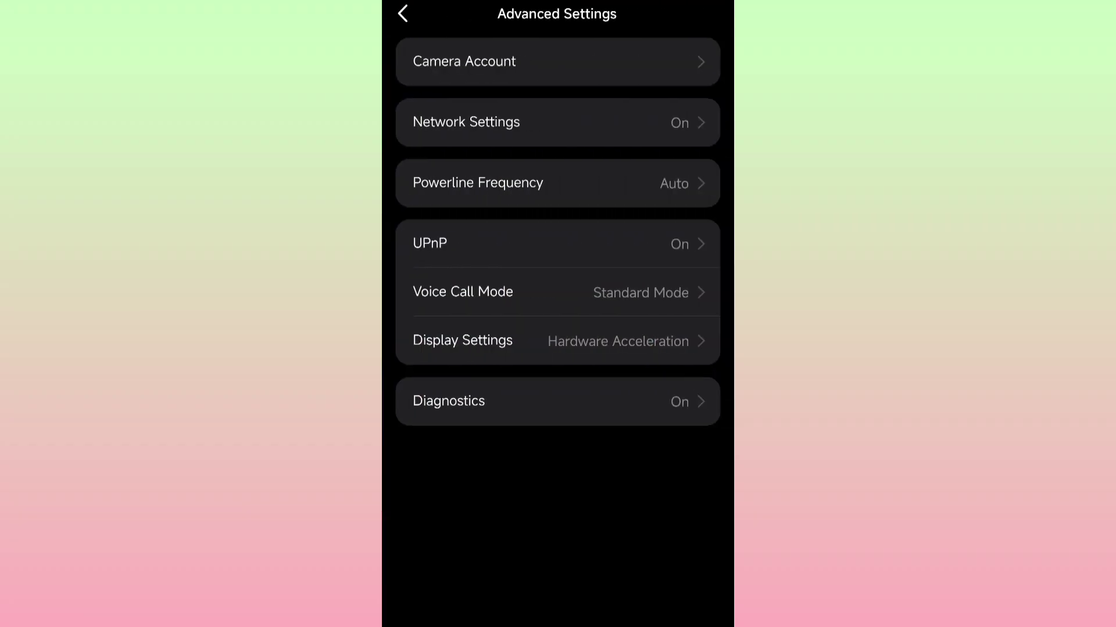
{"action": "left_click", "coordinate": [466, 122]}
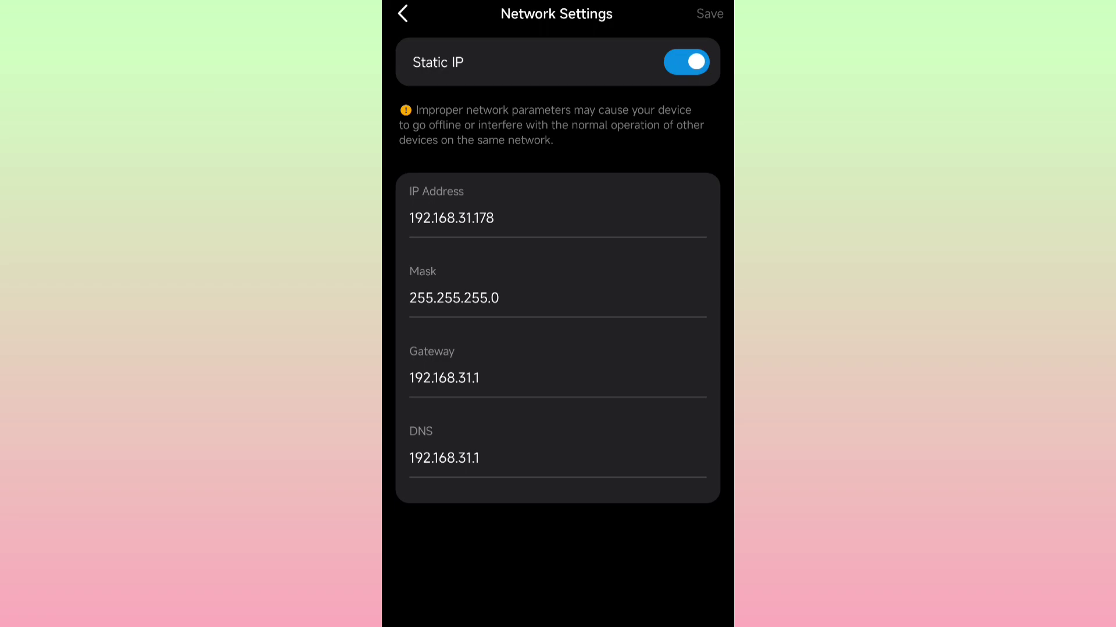
{"action": "left_click", "coordinate": [403, 13]}
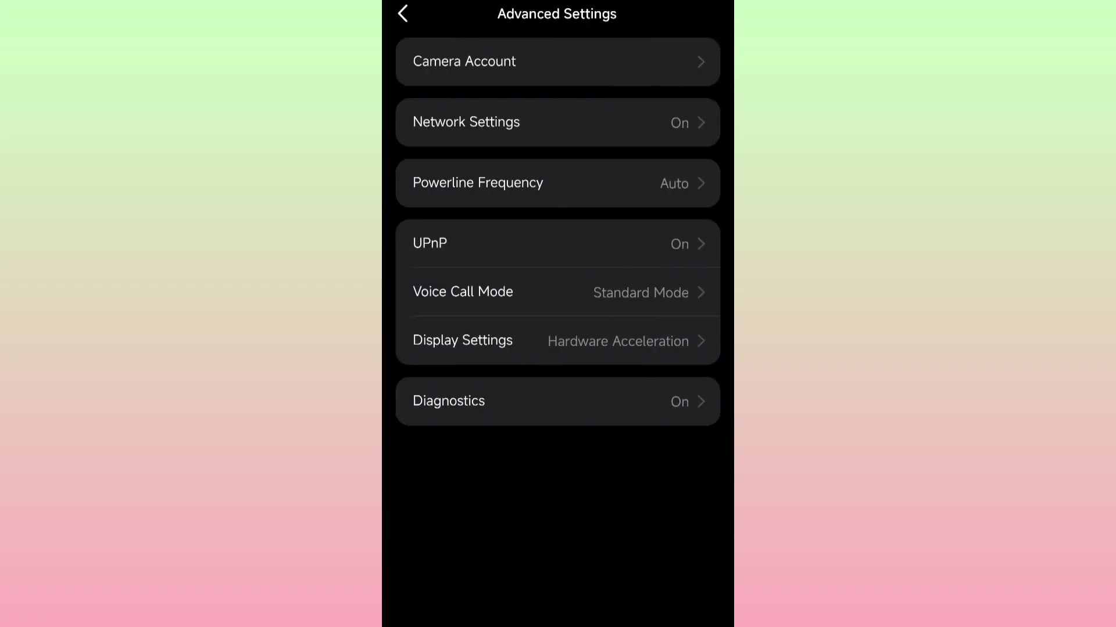
{"action": "left_click", "coordinate": [403, 13]}
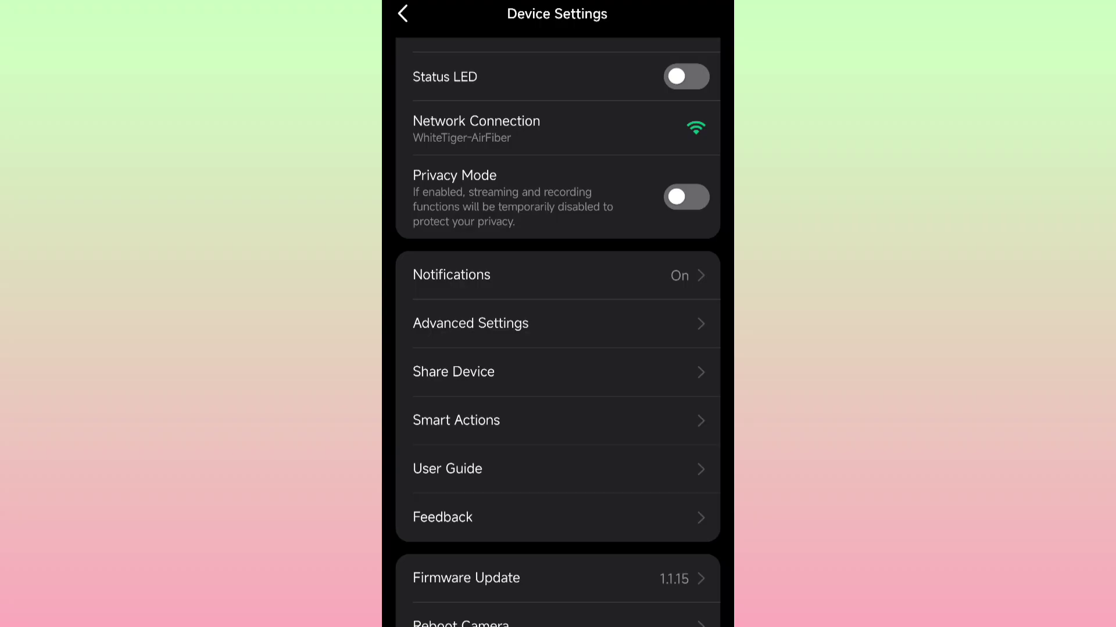
{"action": "left_click", "coordinate": [402, 13]}
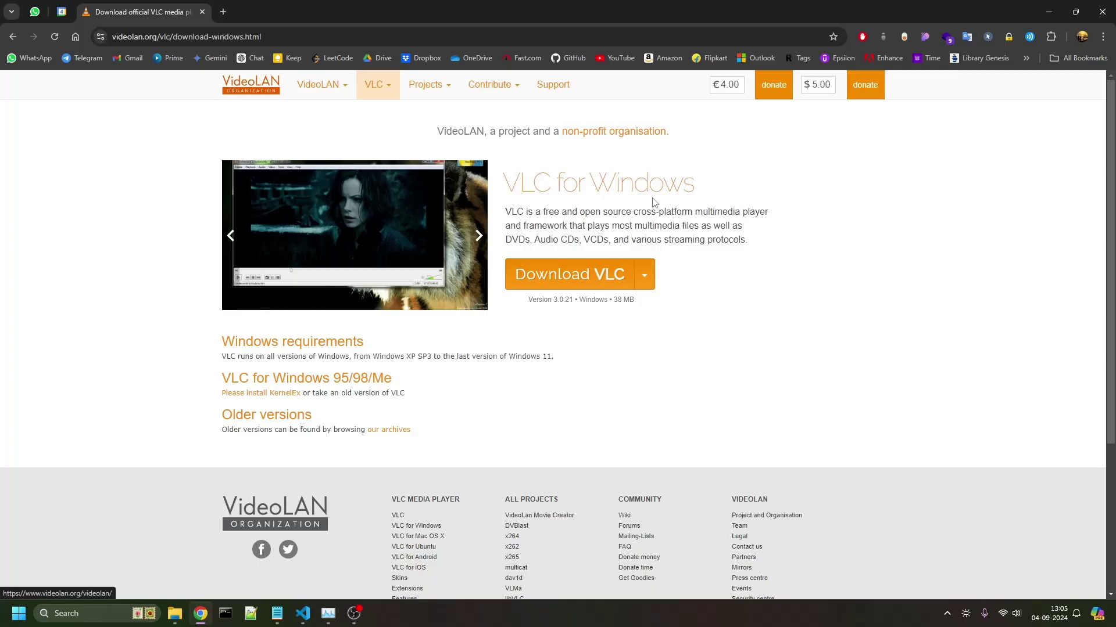
- Highlight the heading and the 38 MB size on the VLC 3.0.21 for Windows download page
{"action": "left_click_drag", "start_coordinate": [563, 183], "coordinate": [727, 184]}
{"action": "left_click", "coordinate": [746, 254]}
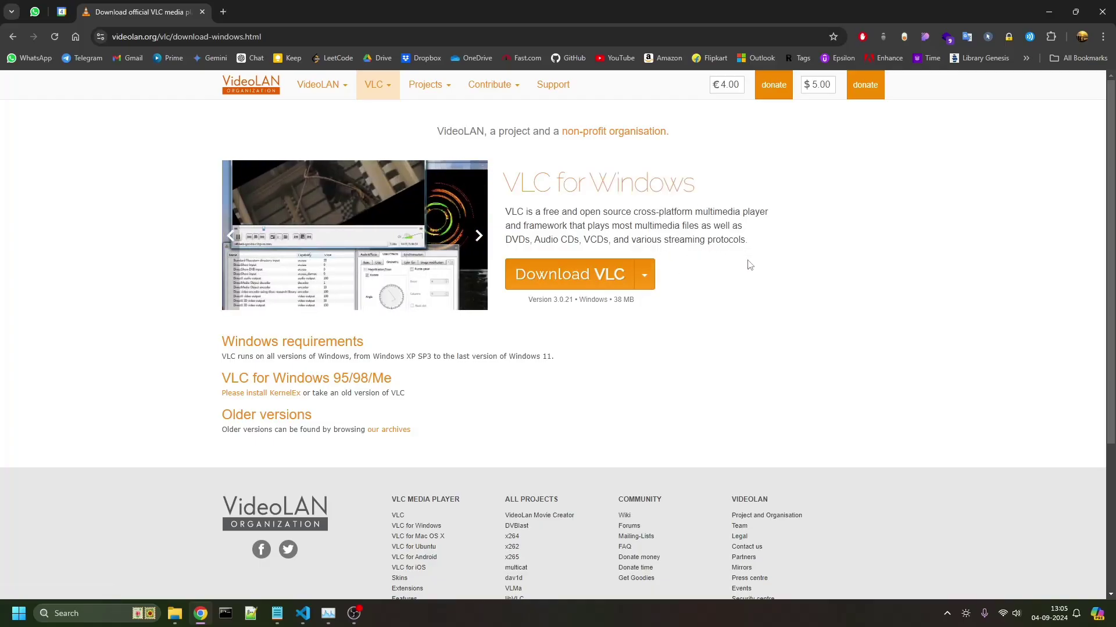
{"action": "double_click", "coordinate": [627, 300]}
{"action": "left_click", "coordinate": [755, 353]}
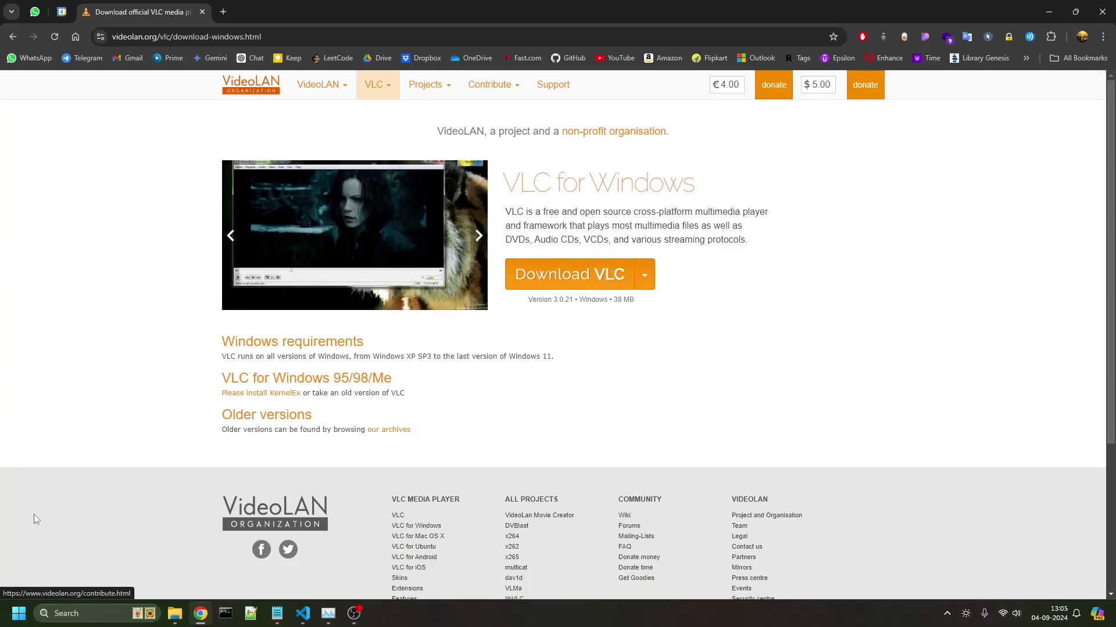
- Launch VLC media player and bring up the Notepad note holding the RTSP URL
{"action": "left_click", "coordinate": [19, 614]}
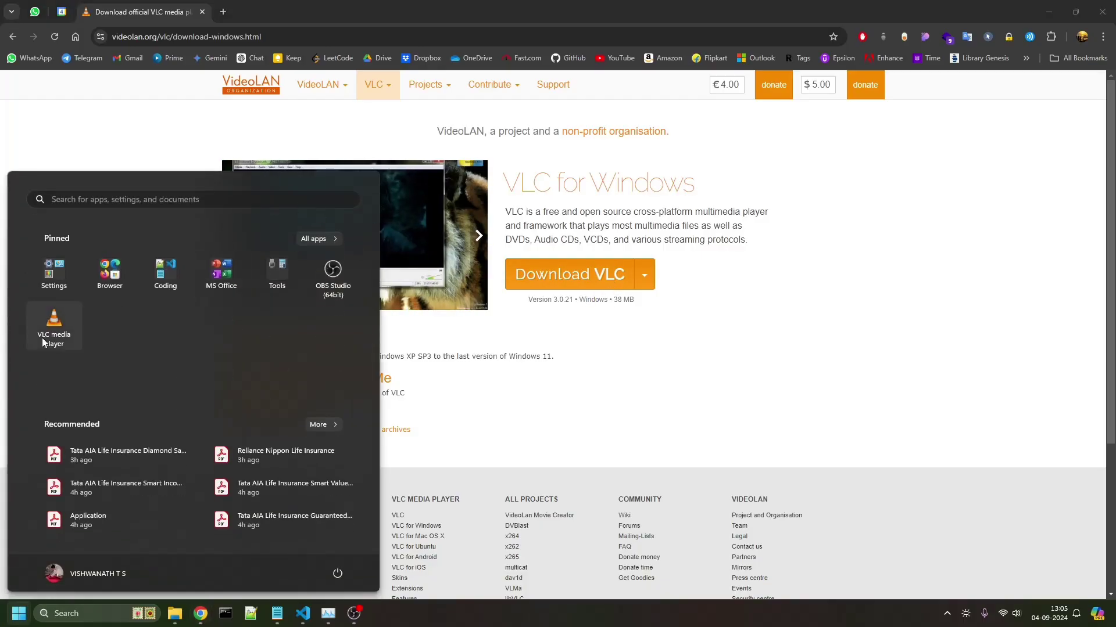
{"action": "left_click", "coordinate": [59, 327]}
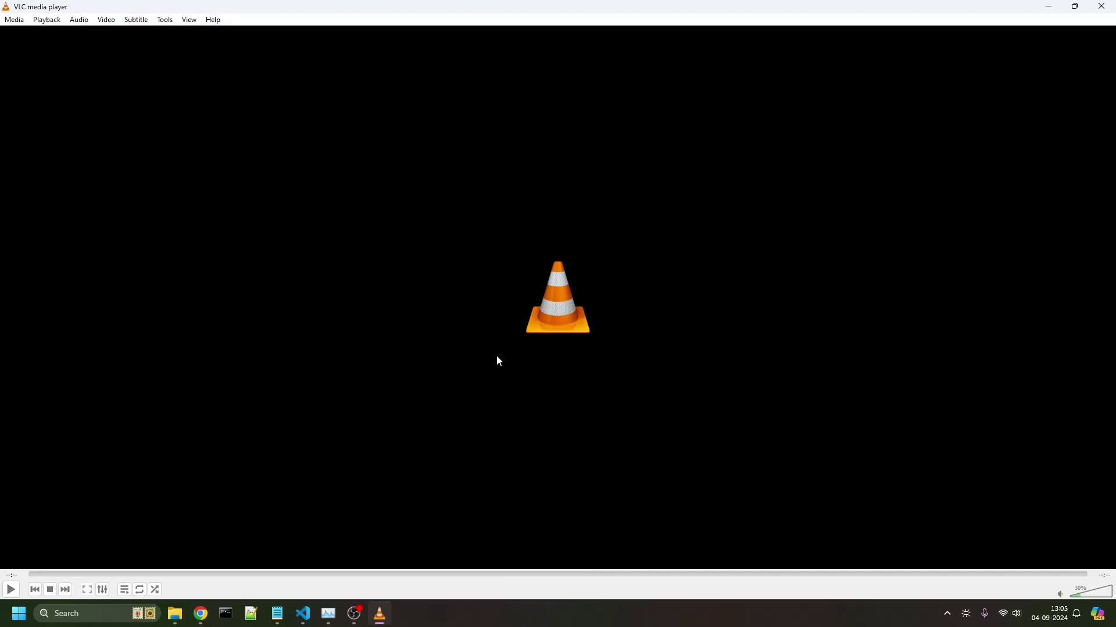
{"action": "left_click", "coordinate": [278, 614]}
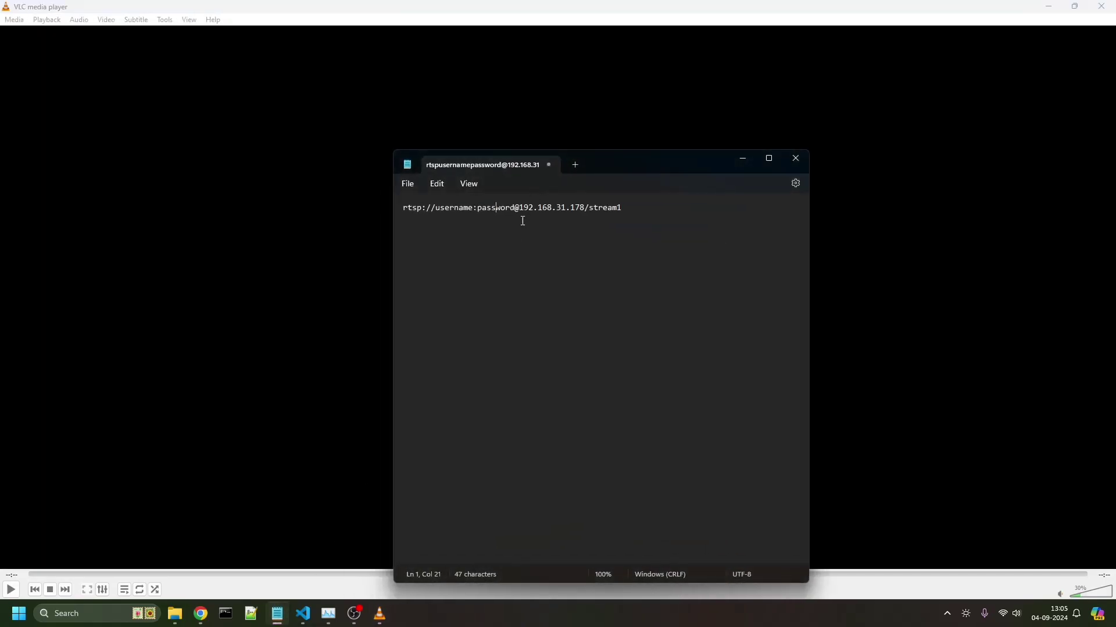
{"action": "left_click", "coordinate": [629, 208]}
{"action": "left_click_drag", "start_coordinate": [638, 209], "coordinate": [242, 194]}
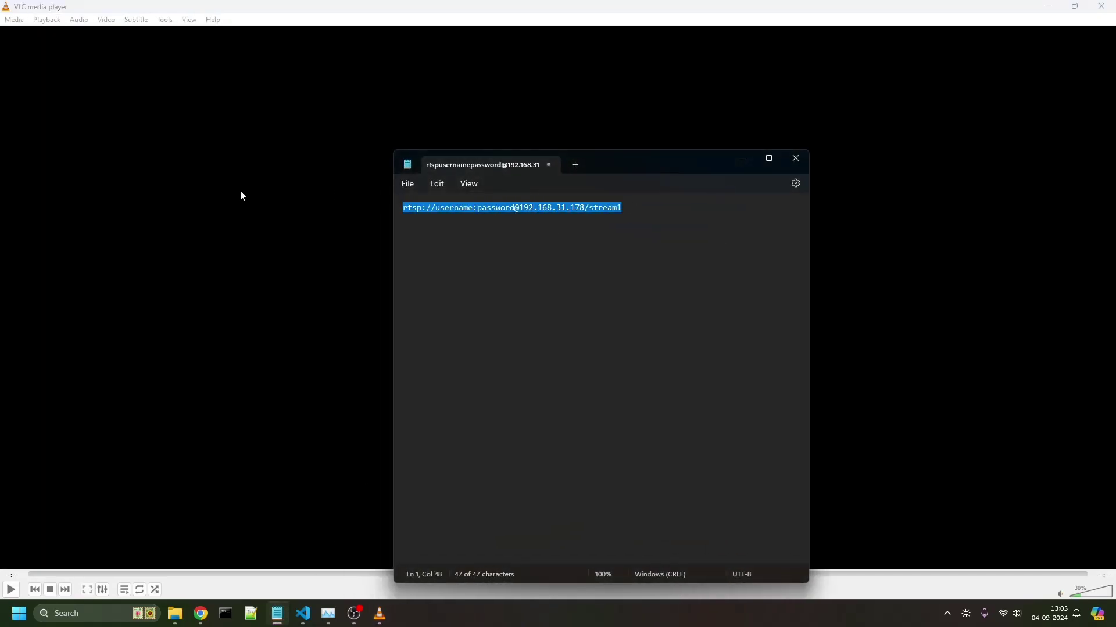
{"action": "left_click", "coordinate": [707, 224]}
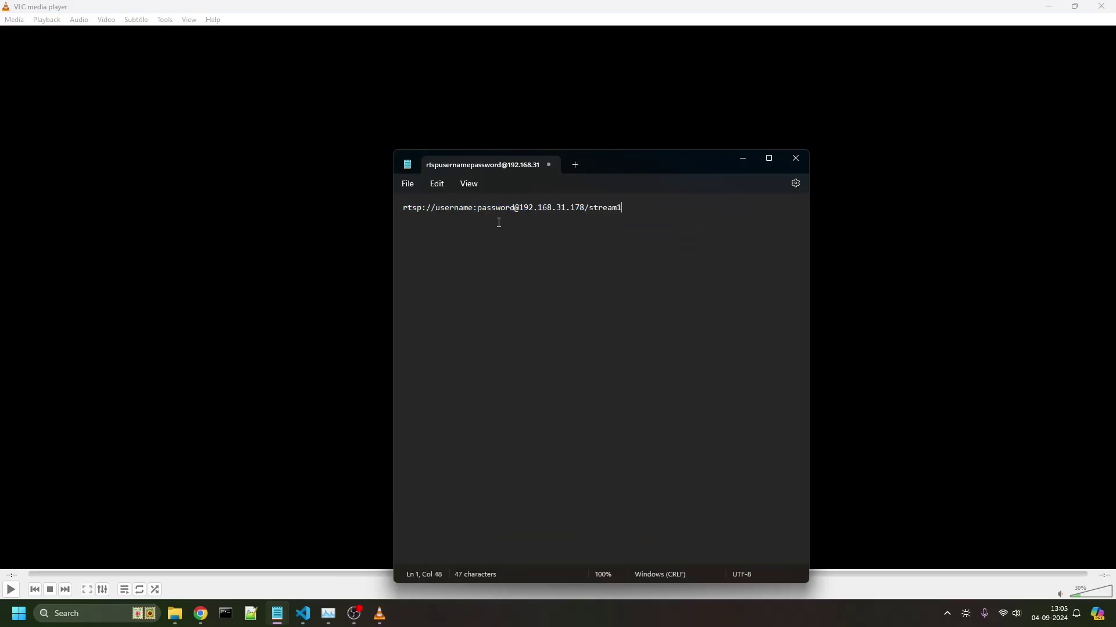
- Replace the 'username' and 'password' placeholders with the camera account's credentials, then select the line
{"action": "double_click", "coordinate": [458, 208]}
{"action": "type", "text": "vishwanath"}
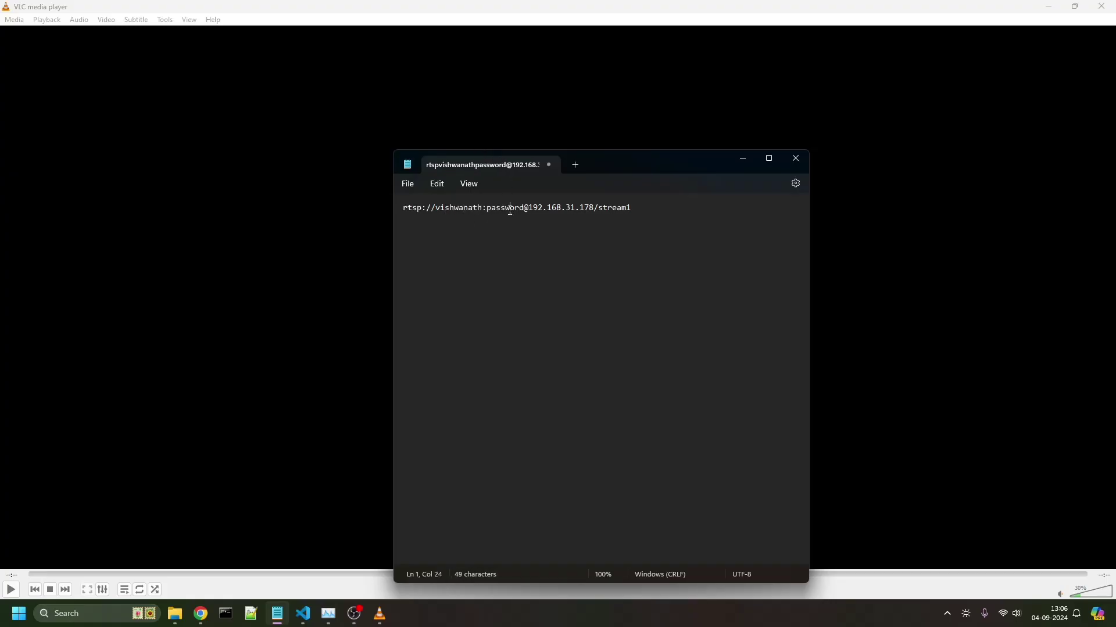
{"action": "double_click", "coordinate": [510, 209]}
{"action": "type", "text": "12345"}
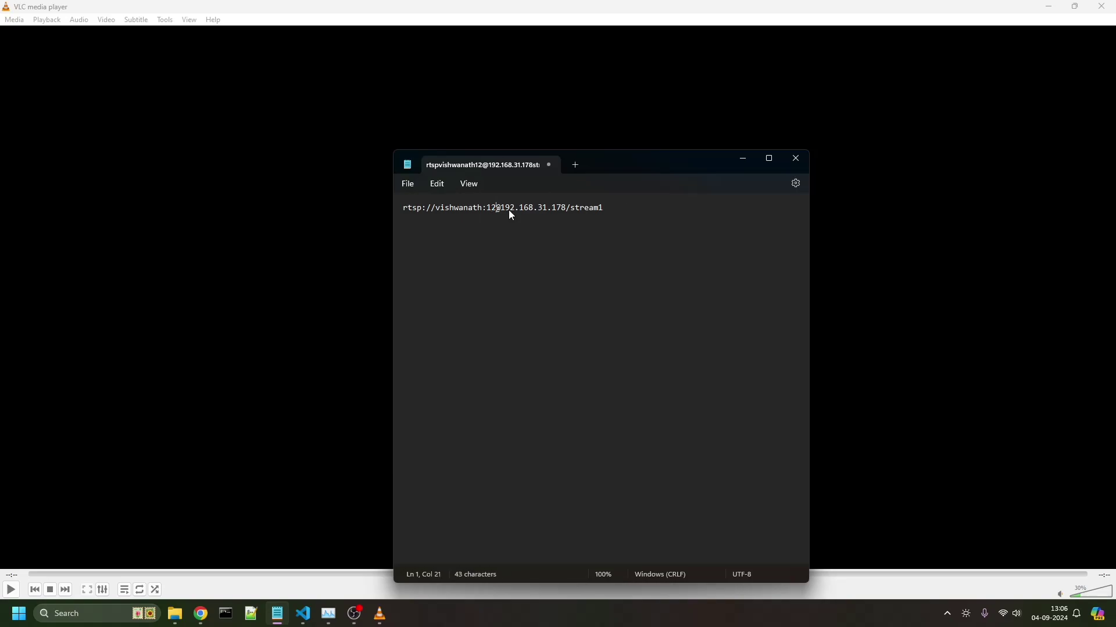
{"action": "type", "text": "6"}
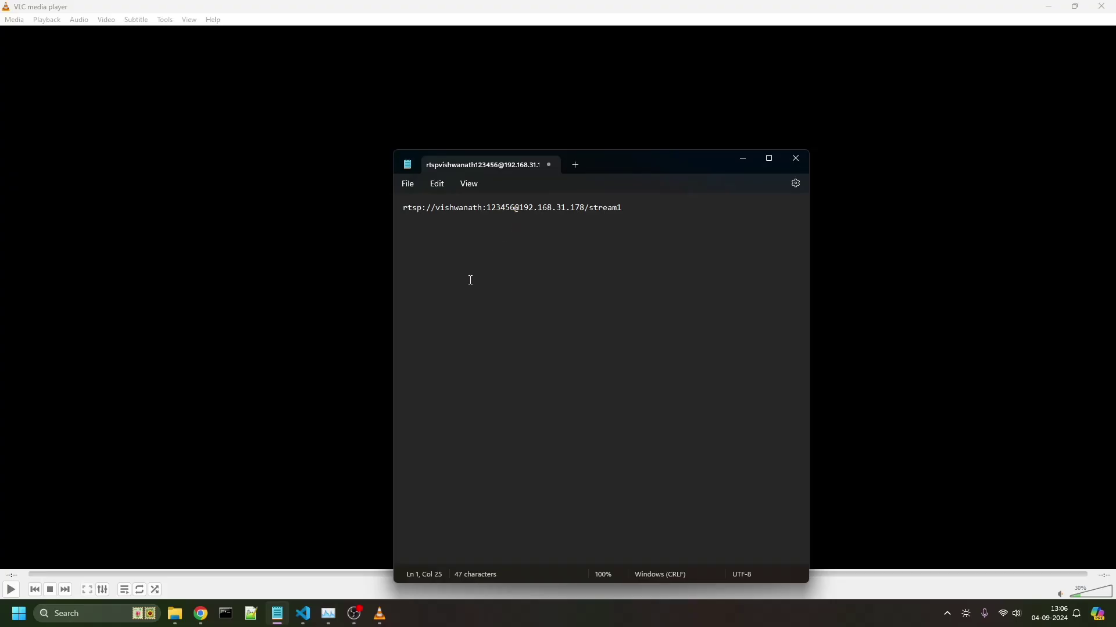
{"action": "key", "text": "ctrl+a"}
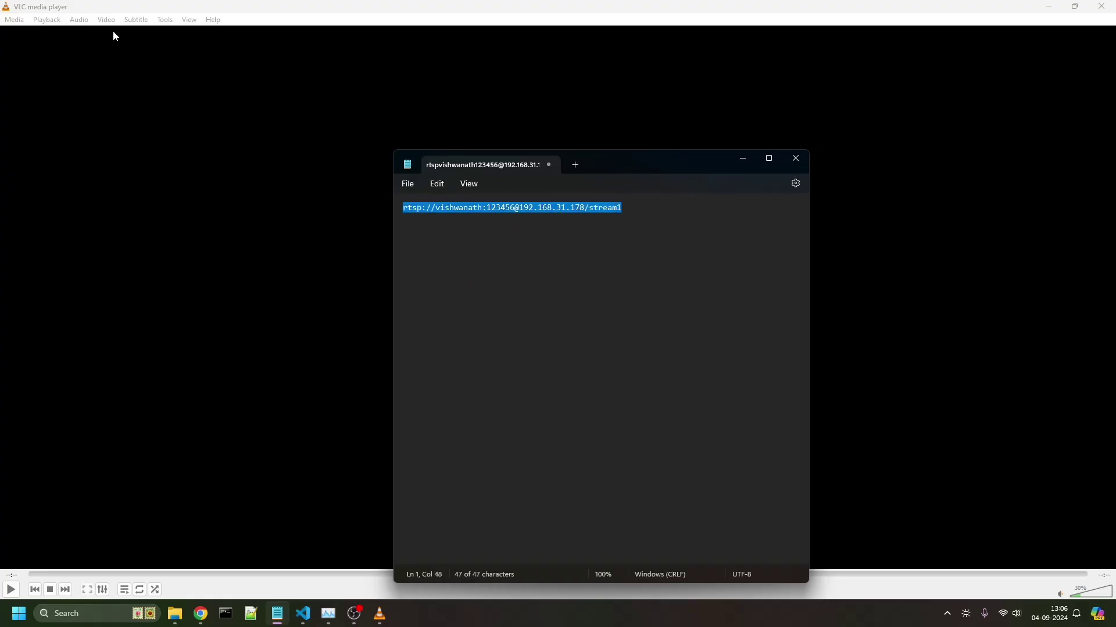
- Open Media > Stream with the camera's RTSP URL as the network source
{"action": "left_click", "coordinate": [16, 28]}
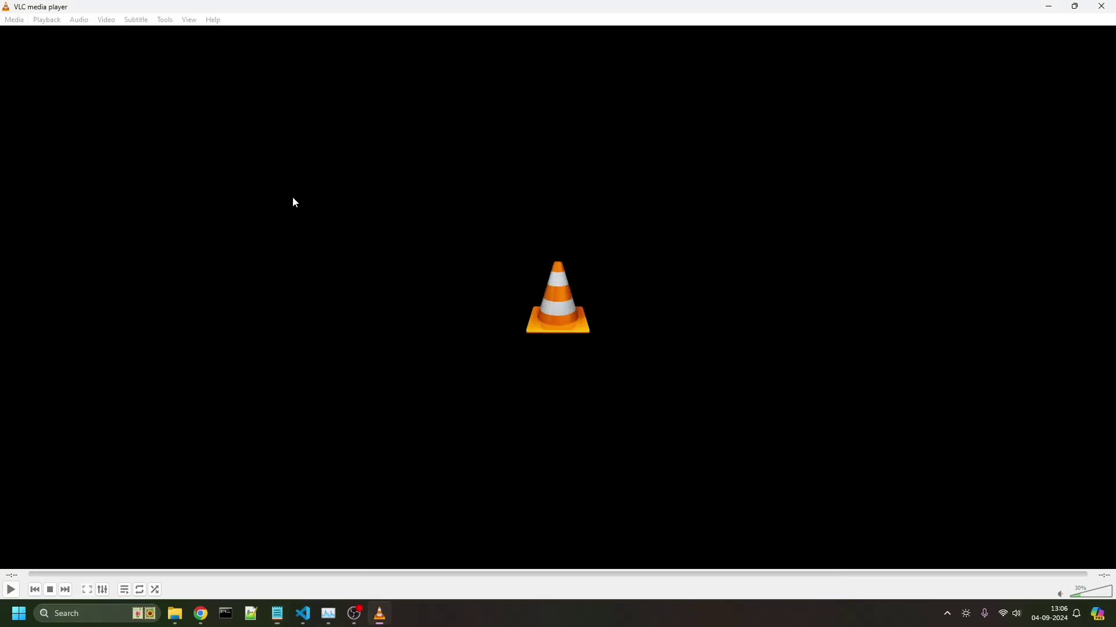
{"action": "left_click", "coordinate": [13, 21]}
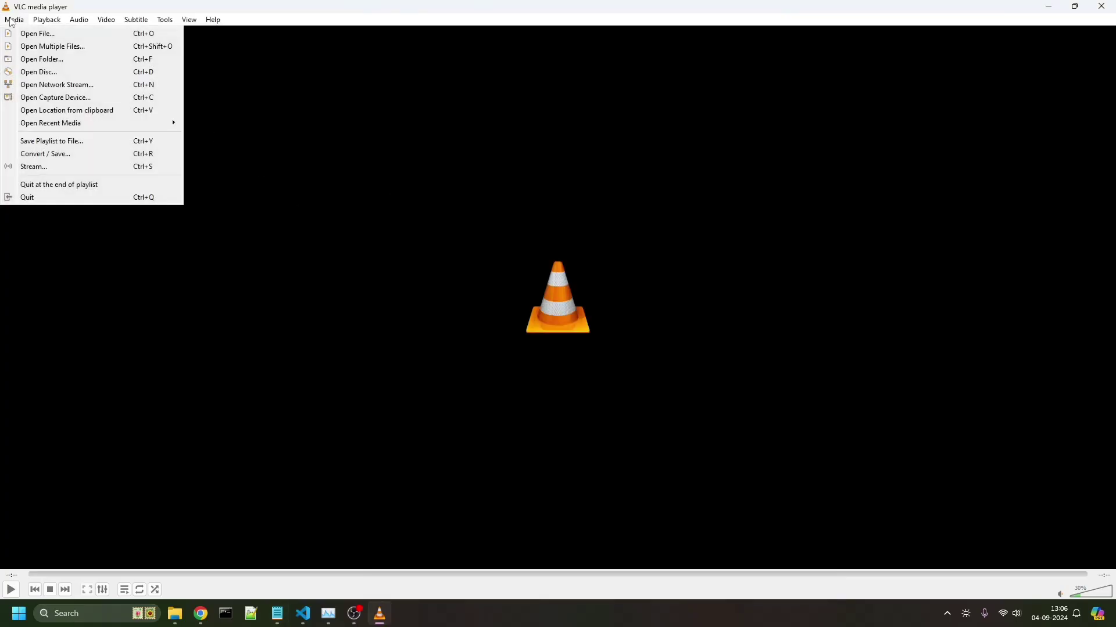
{"action": "left_click", "coordinate": [73, 171]}
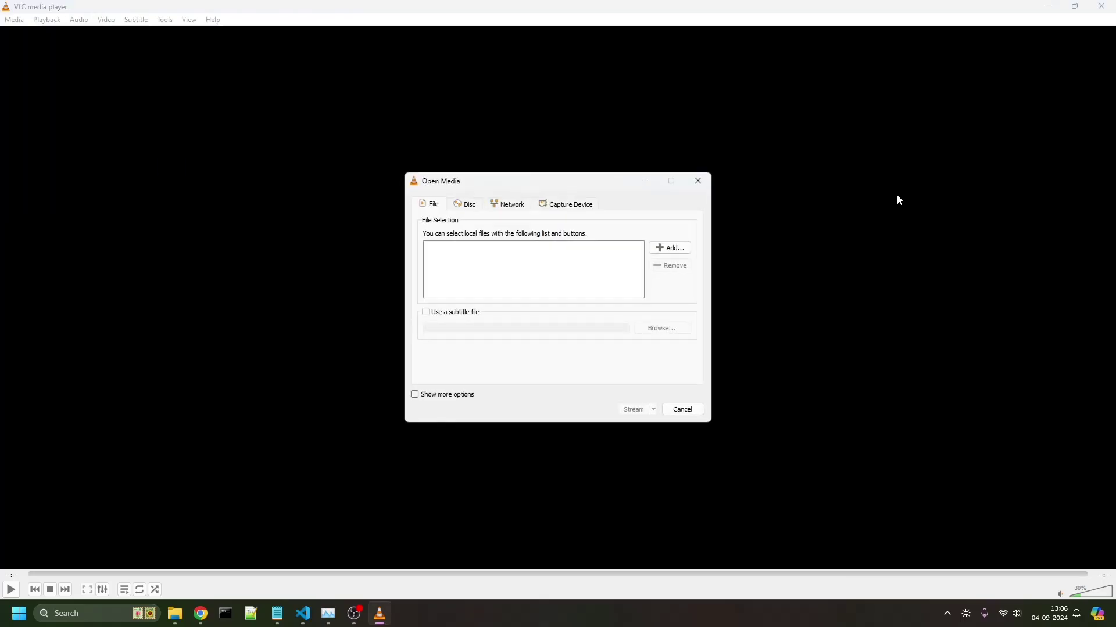
{"action": "left_click", "coordinate": [516, 209]}
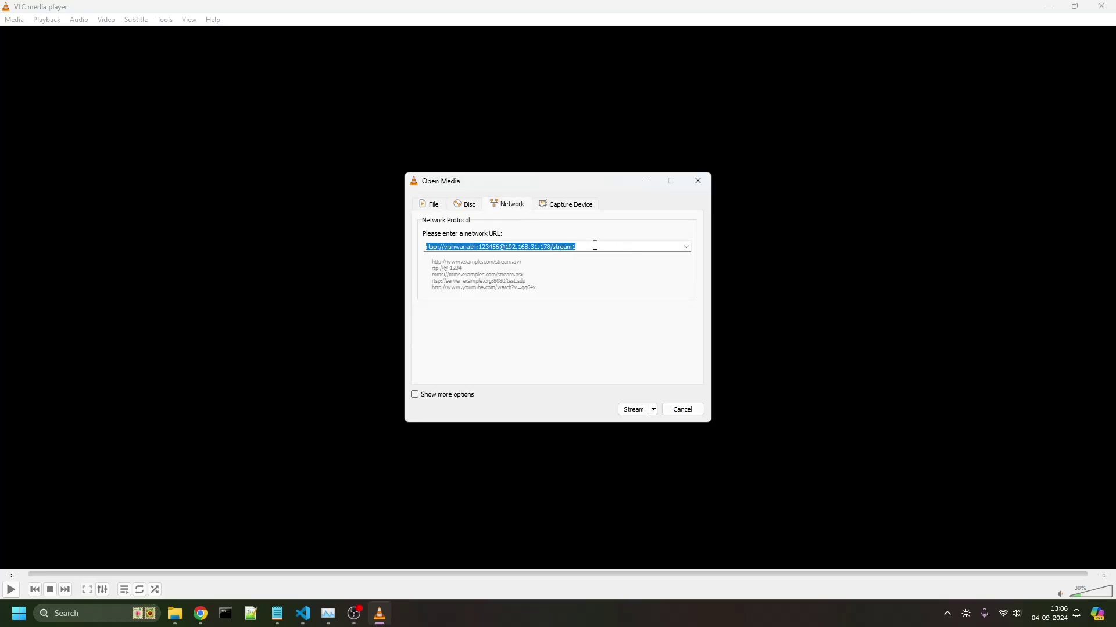
{"action": "left_click", "coordinate": [617, 244]}
{"action": "key", "text": "ctrl+a"}
- Run through the stream wizard with H.264 + MP3 (MP4) and start streaming the feed
{"action": "left_click", "coordinate": [633, 410]}
{"action": "left_click", "coordinate": [693, 424]}
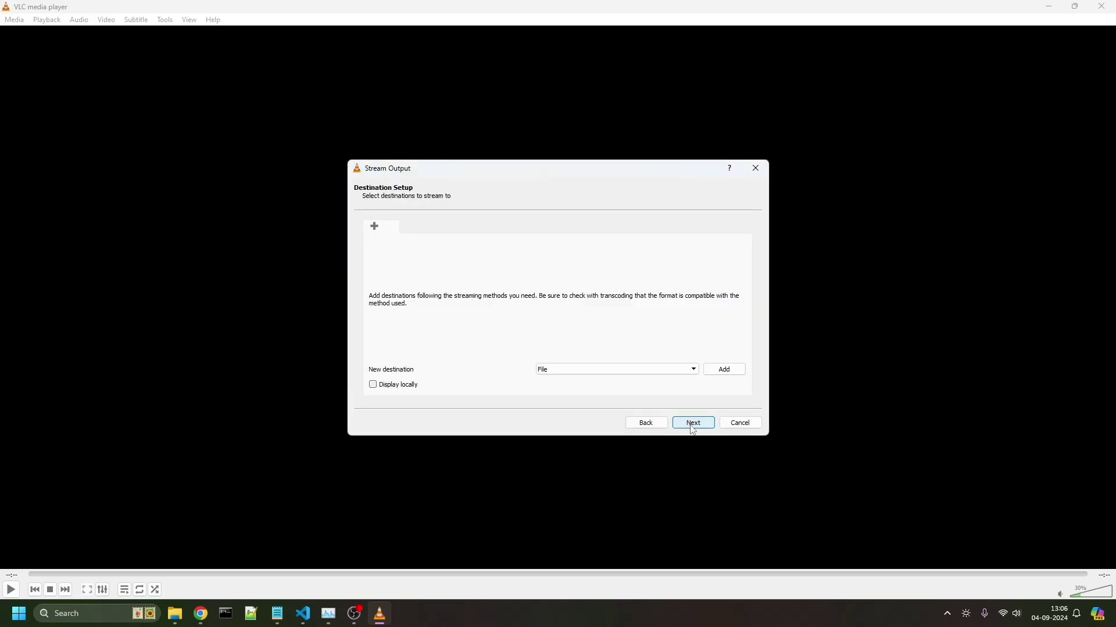
{"action": "left_click", "coordinate": [693, 424]}
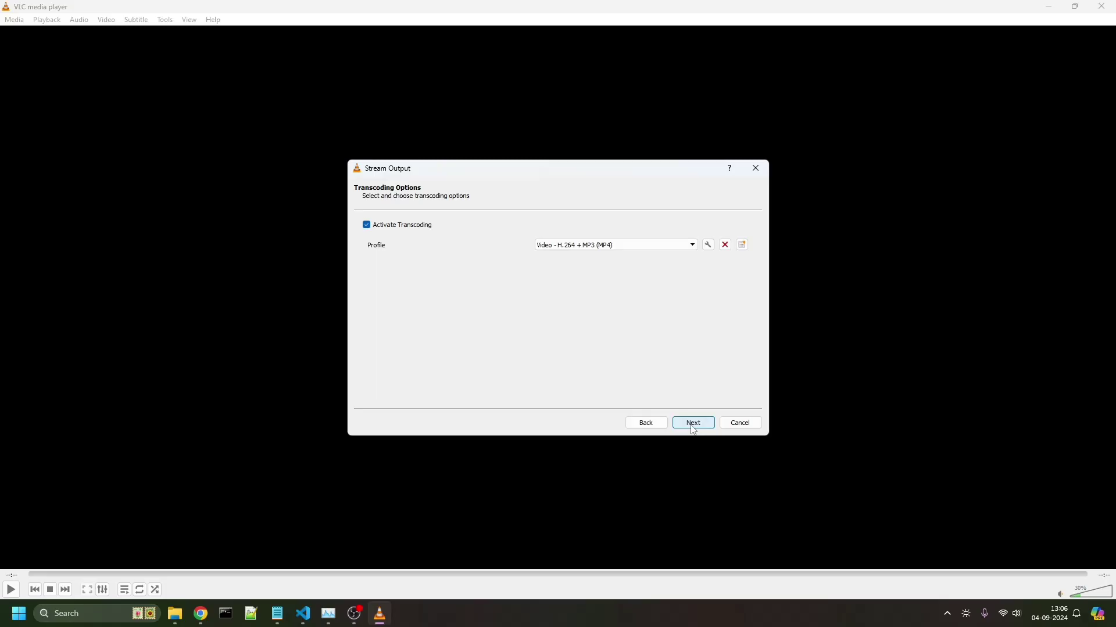
{"action": "left_click", "coordinate": [692, 425]}
{"action": "left_click", "coordinate": [691, 426]}
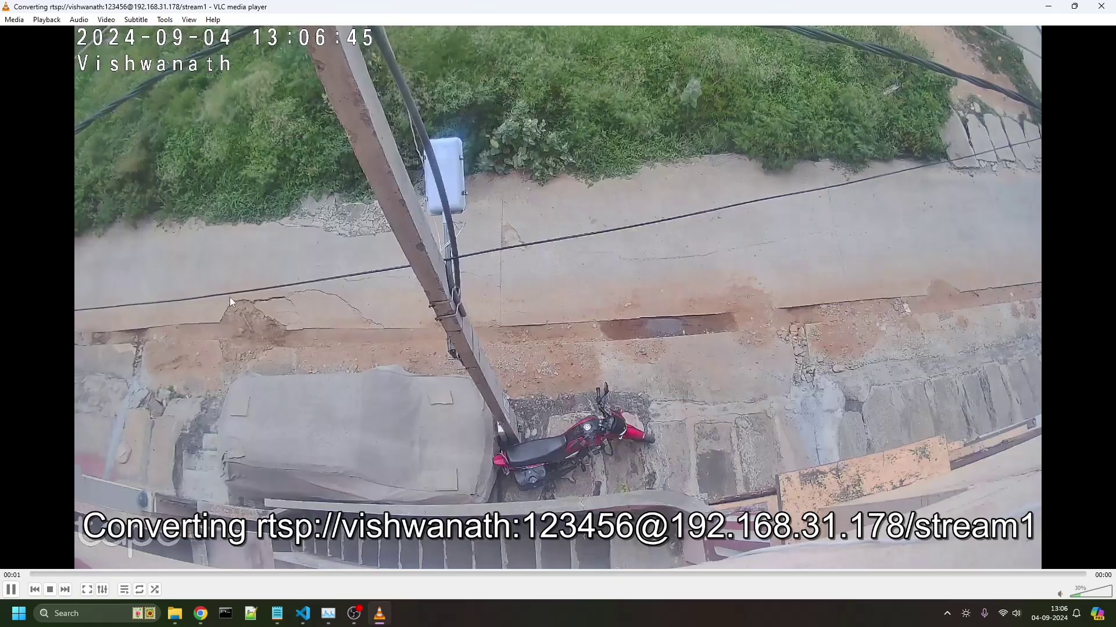
- Play the rtsp://…192.168.31.178/stream1 feed via Open Network Stream and lower the volume to 5%
{"action": "left_click", "coordinate": [12, 21]}
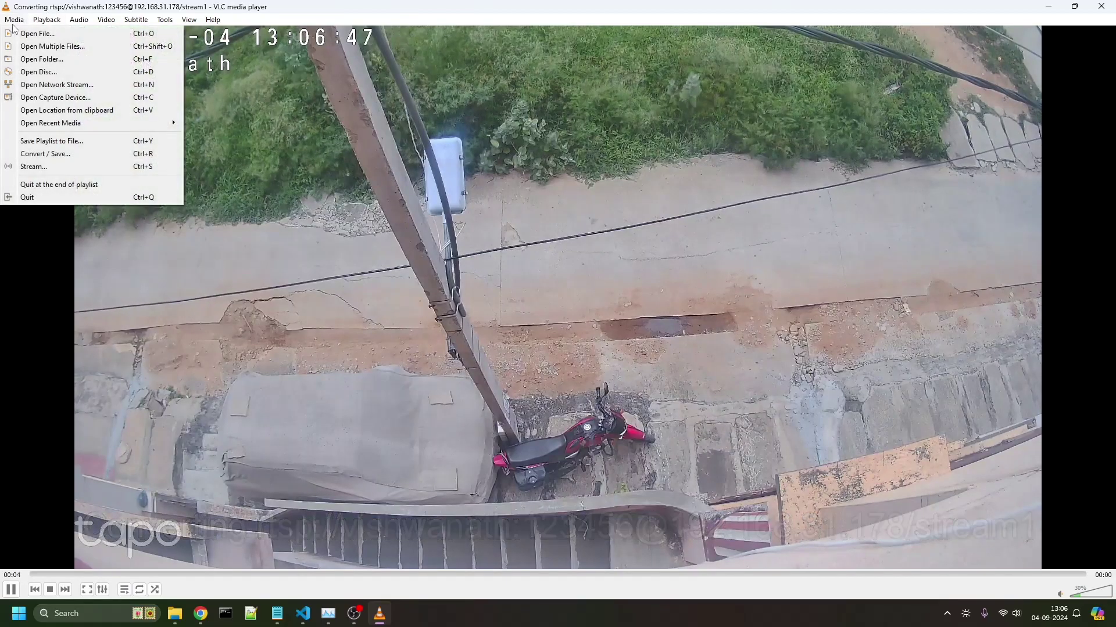
{"action": "left_click", "coordinate": [58, 85]}
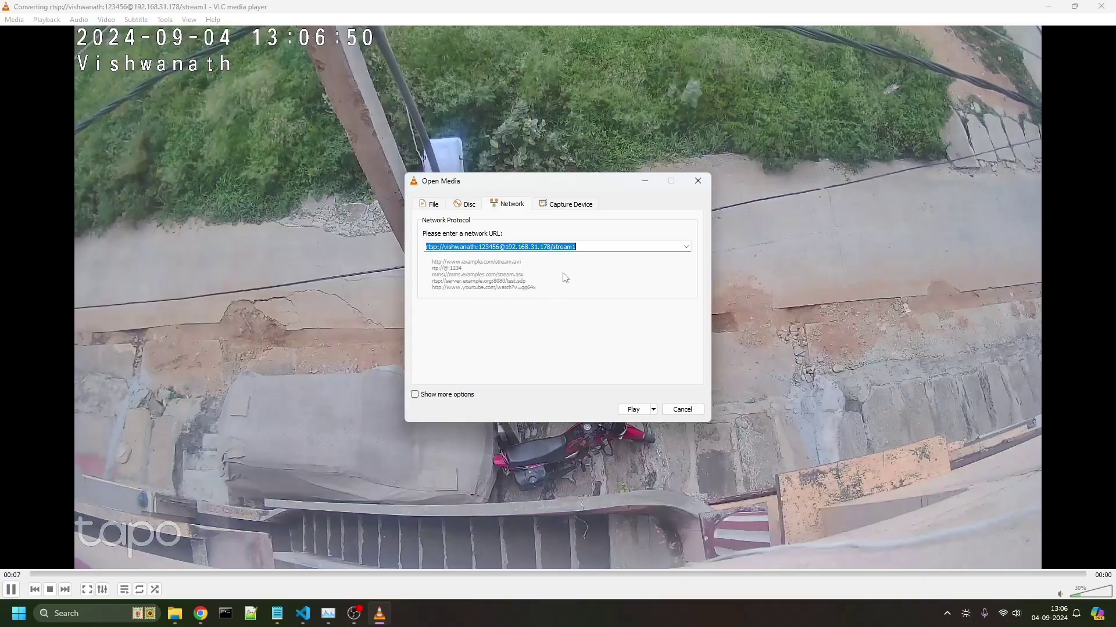
{"action": "left_click", "coordinate": [633, 409]}
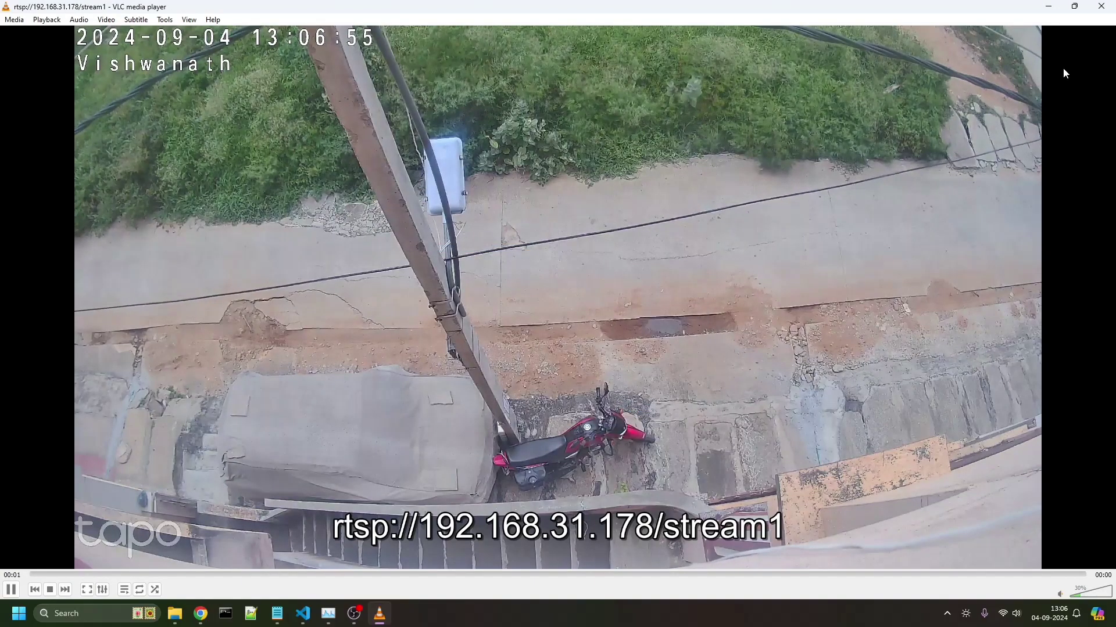
{"action": "scroll", "coordinate": [532, 158], "scroll_direction": "down", "scroll_amount": 5}
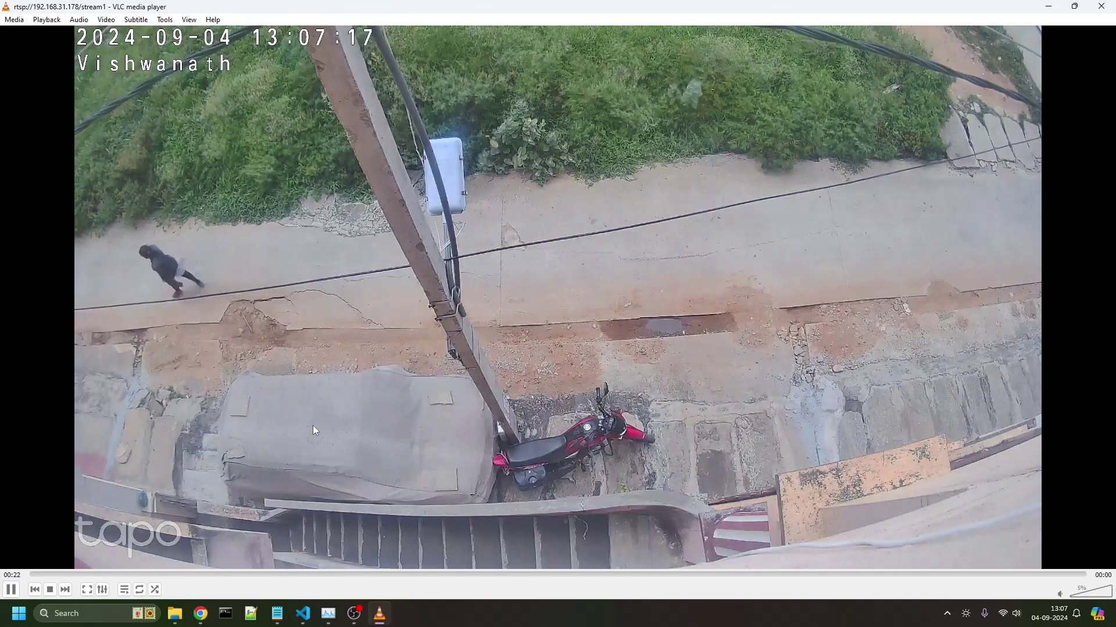
- Record the live camera feed from the video's context menu, then stop playback
{"action": "right_click", "coordinate": [490, 189]}
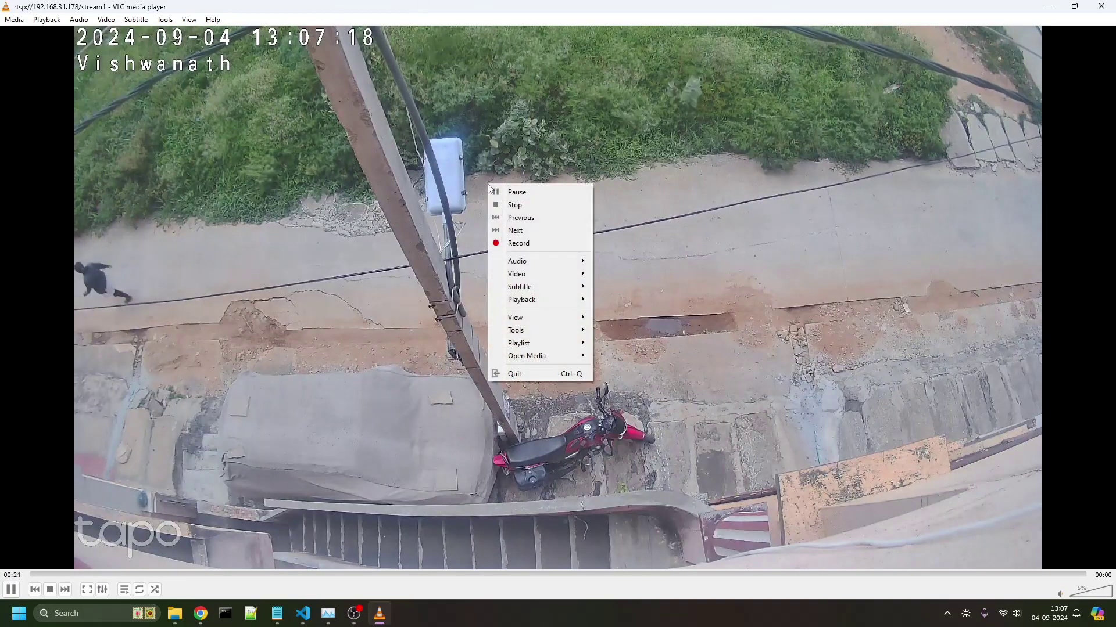
{"action": "left_click", "coordinate": [562, 243]}
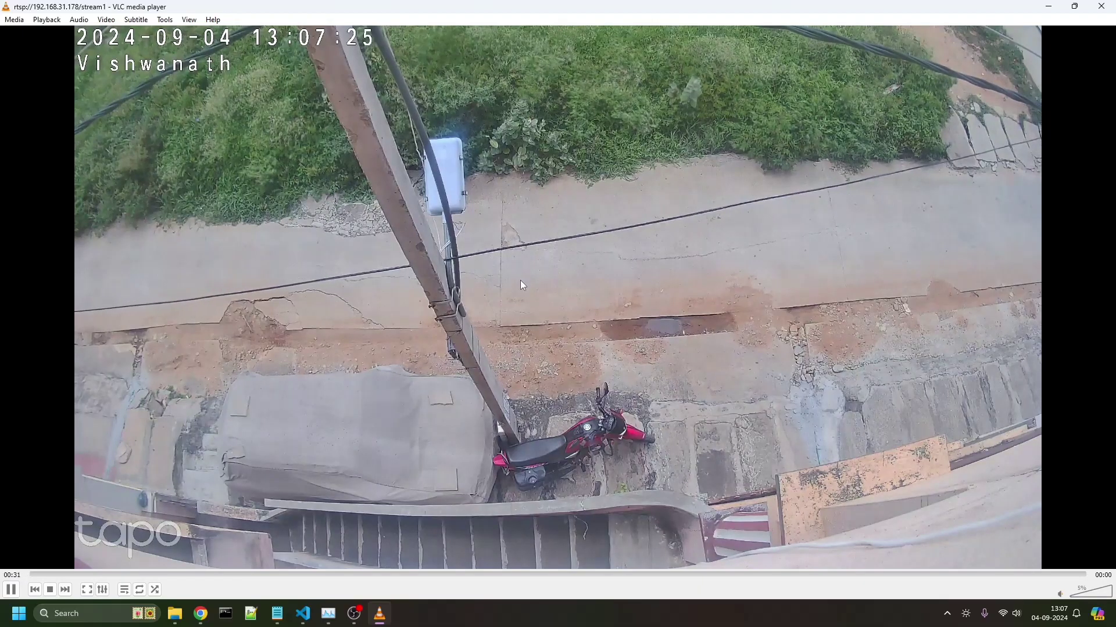
{"action": "right_click", "coordinate": [683, 73]}
{"action": "left_click", "coordinate": [717, 93]}
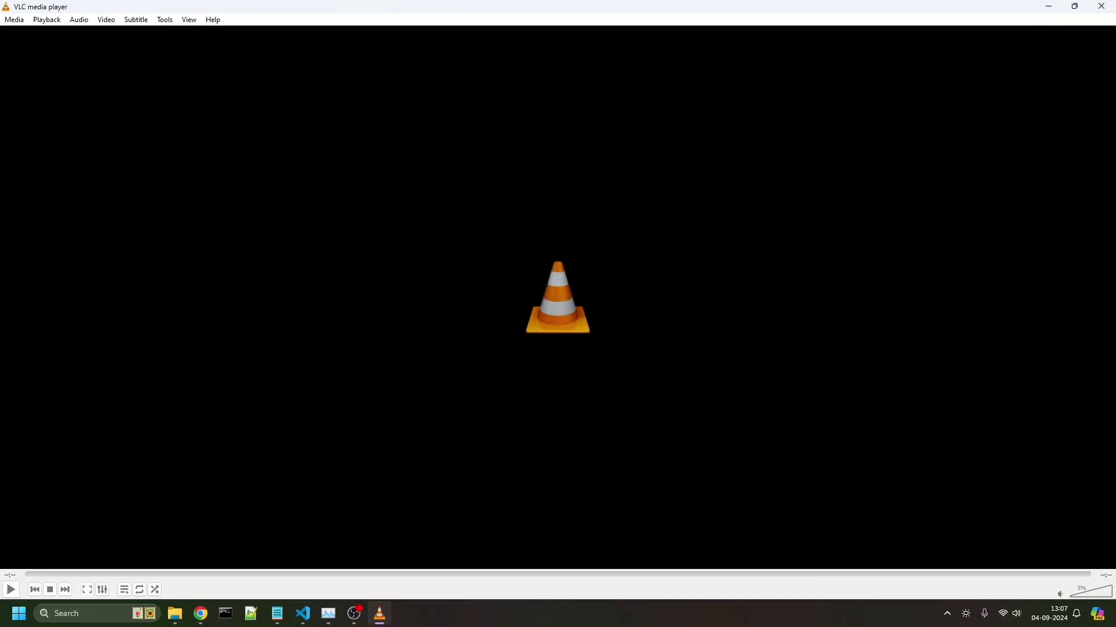
- Open File Explorer maximized and go to Videos to find the new vlc-record .avi clip
{"action": "left_click", "coordinate": [186, 616]}
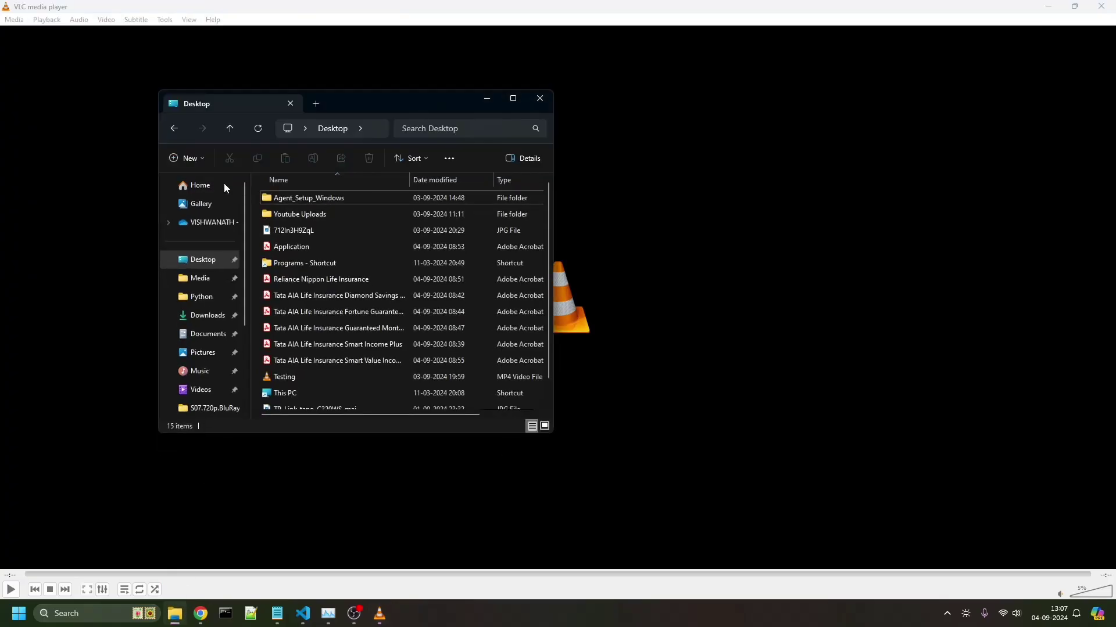
{"action": "left_click", "coordinate": [202, 304]}
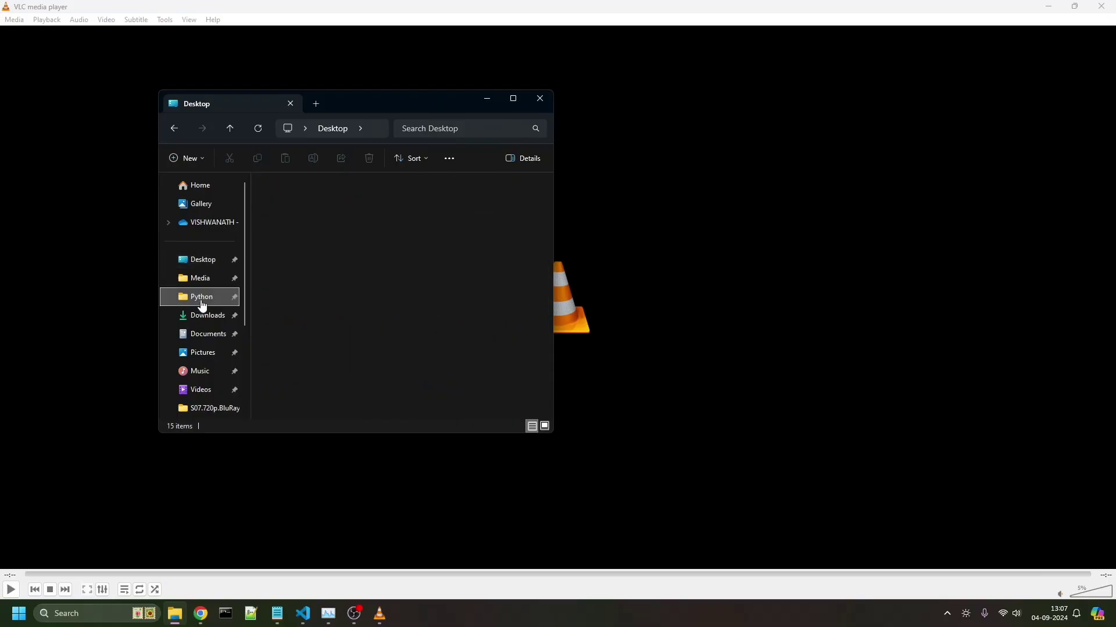
{"action": "left_click", "coordinate": [513, 99]}
{"action": "left_click", "coordinate": [42, 295]}
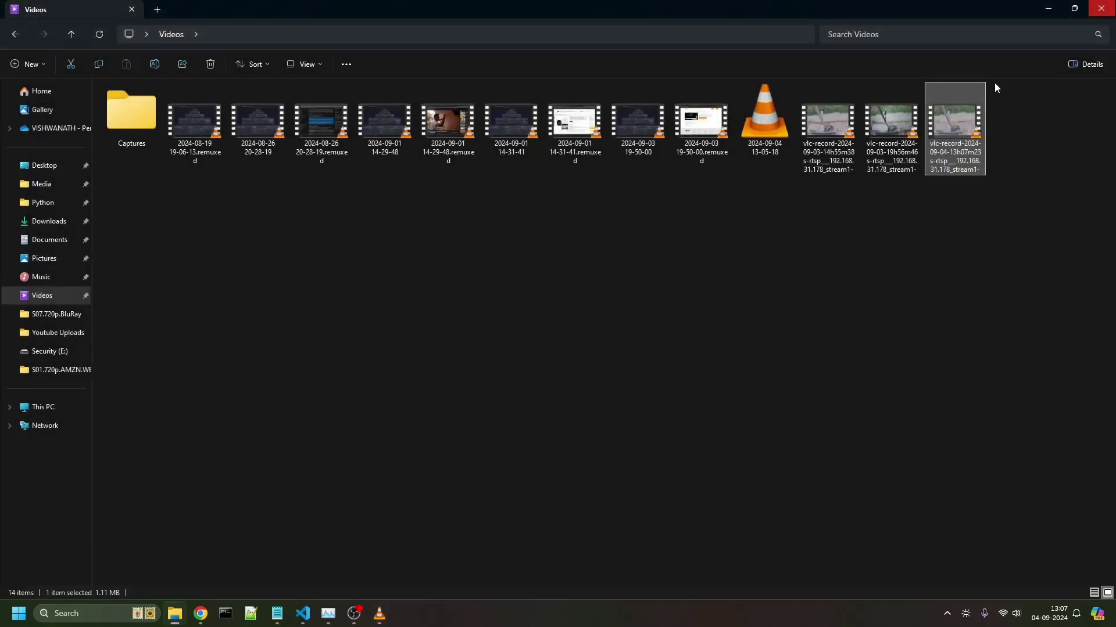
- Start a Convert/Save job in VLC using the camera's RTSP network URL
{"action": "left_click", "coordinate": [390, 623]}
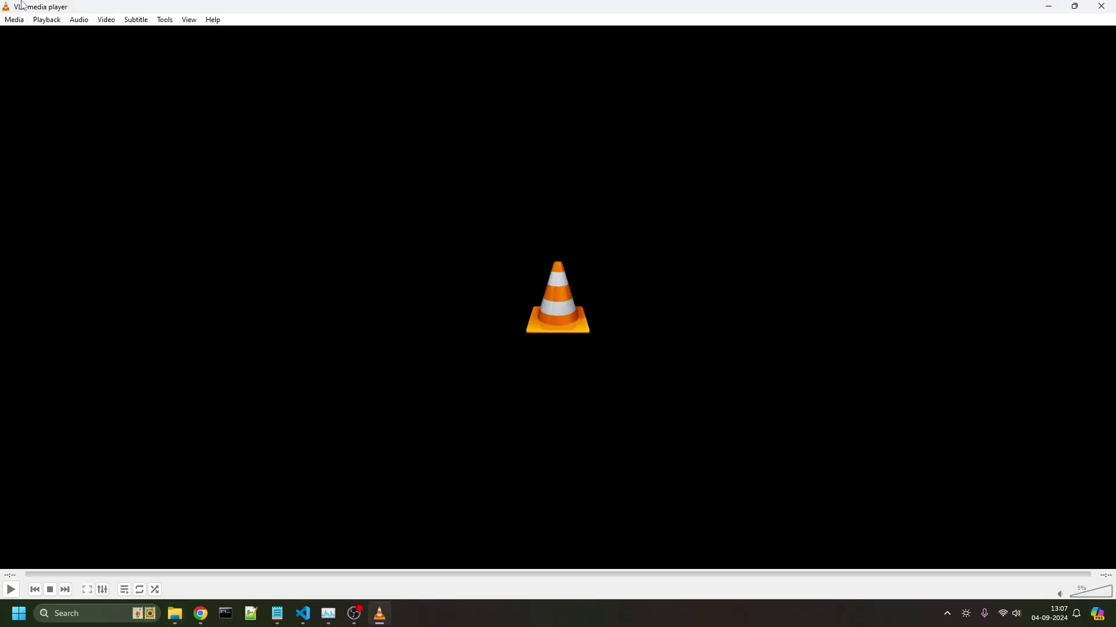
{"action": "left_click", "coordinate": [15, 21]}
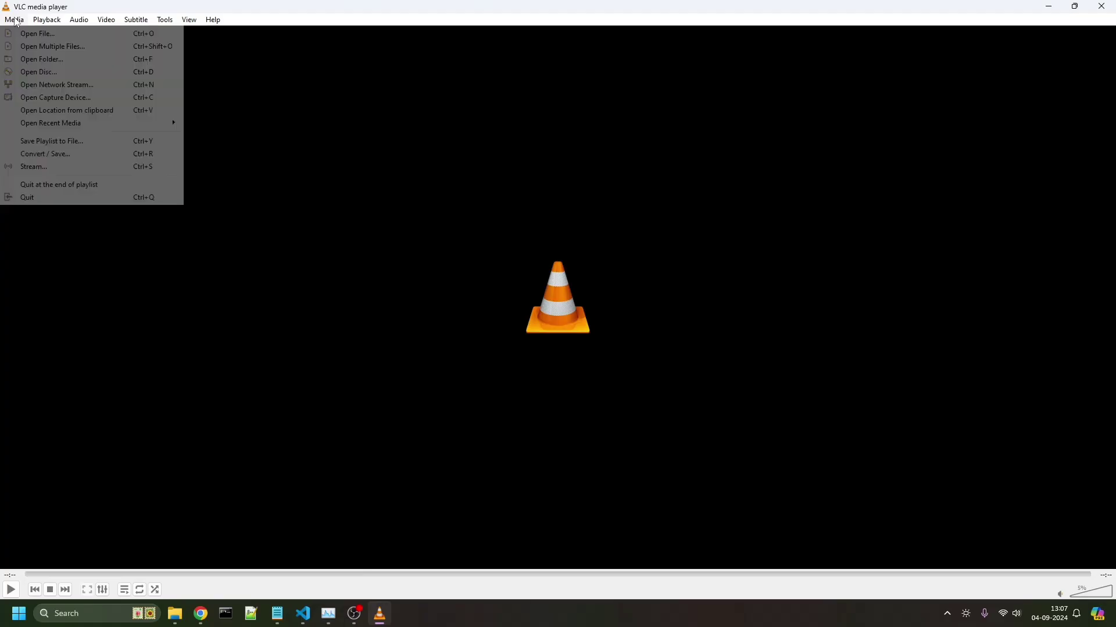
{"action": "left_click", "coordinate": [61, 156]}
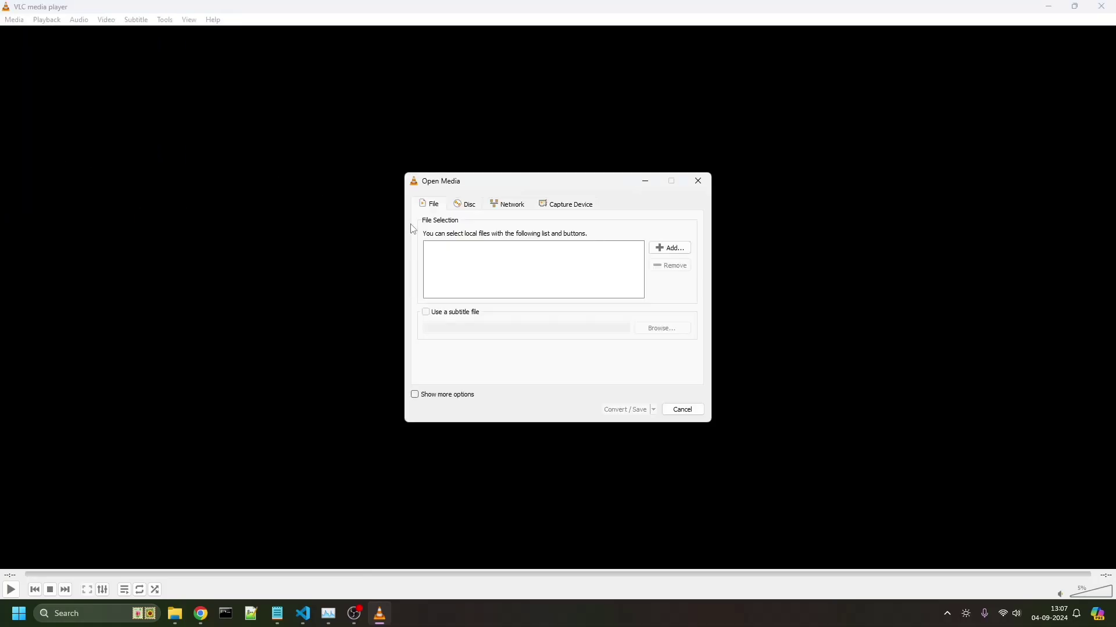
{"action": "left_click", "coordinate": [510, 205]}
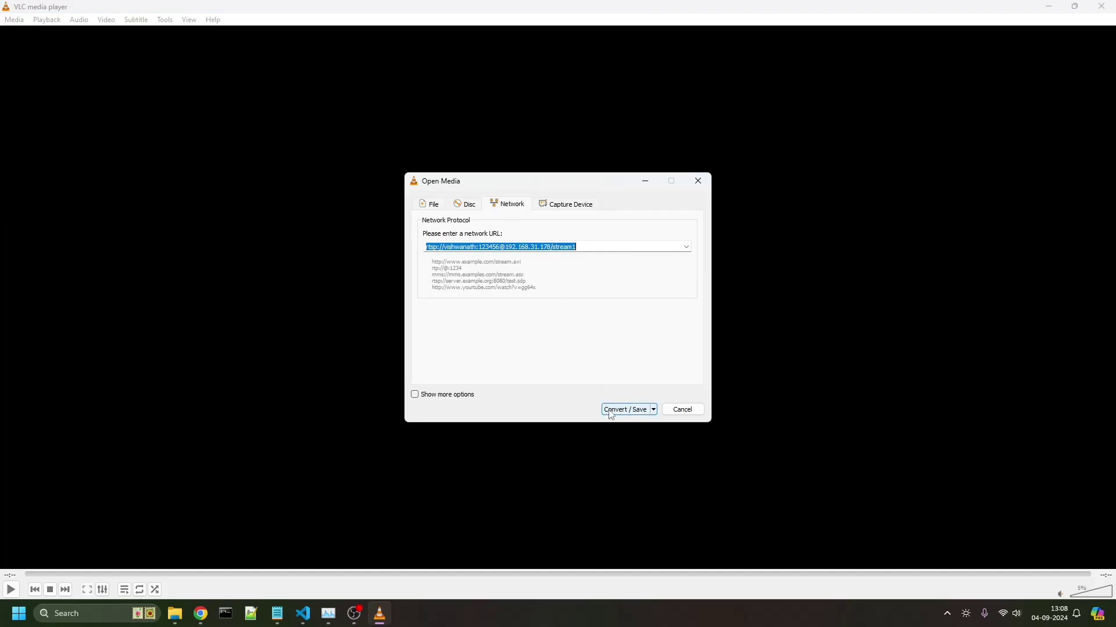
{"action": "left_click", "coordinate": [611, 412]}
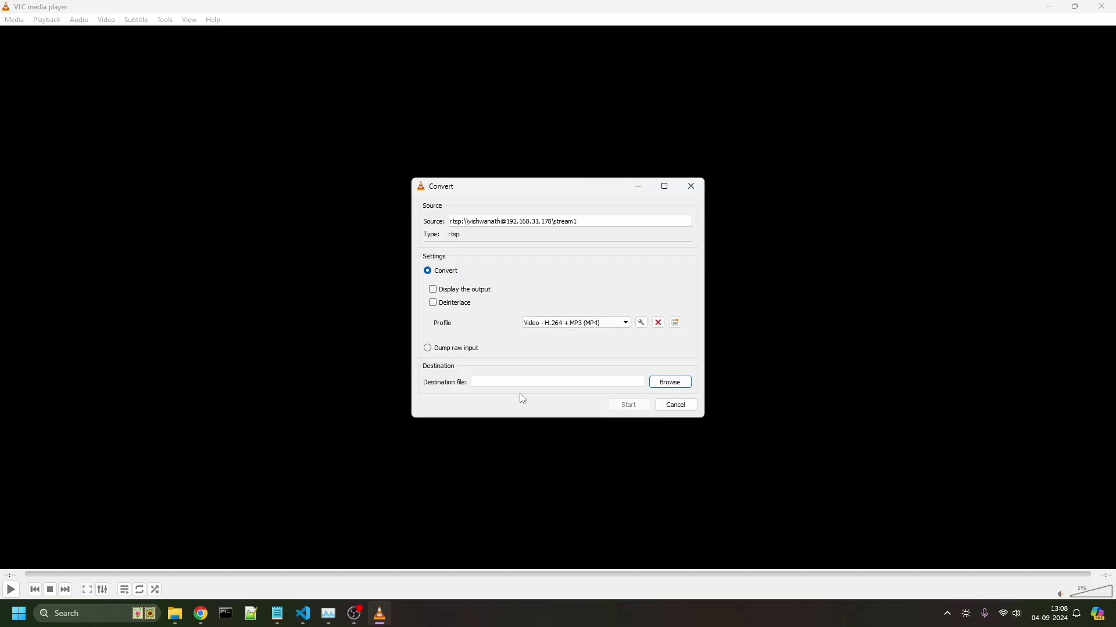
- Set the destination to E:\tplink.mp4 on the Security drive and start the conversion
{"action": "left_click", "coordinate": [660, 380]}
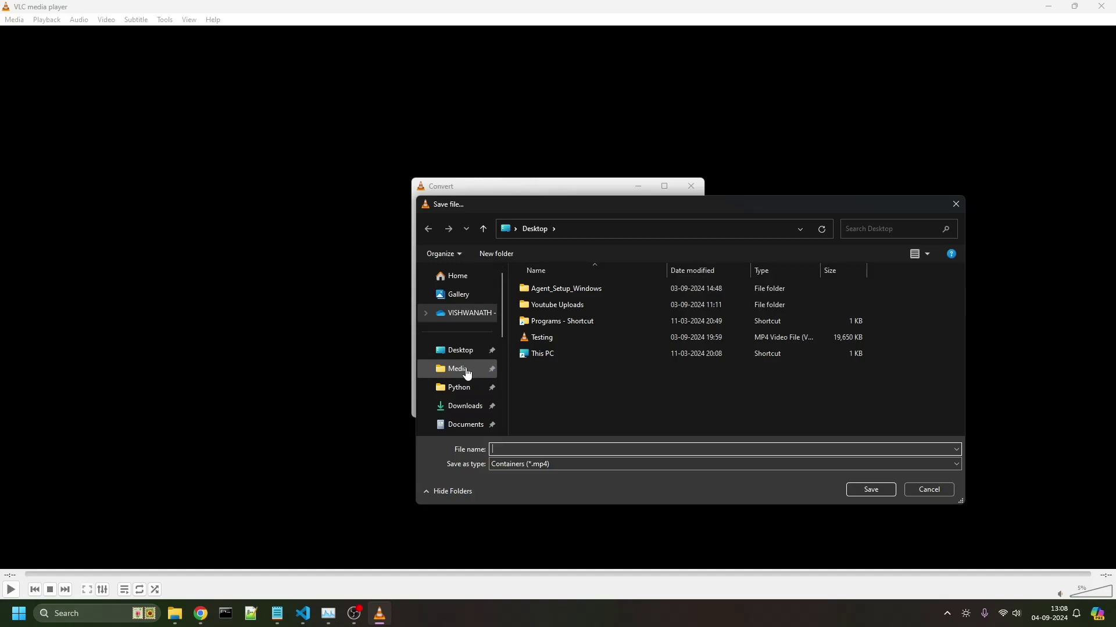
{"action": "scroll", "coordinate": [462, 361], "scroll_direction": "down", "scroll_amount": 5}
{"action": "left_click", "coordinate": [463, 329]}
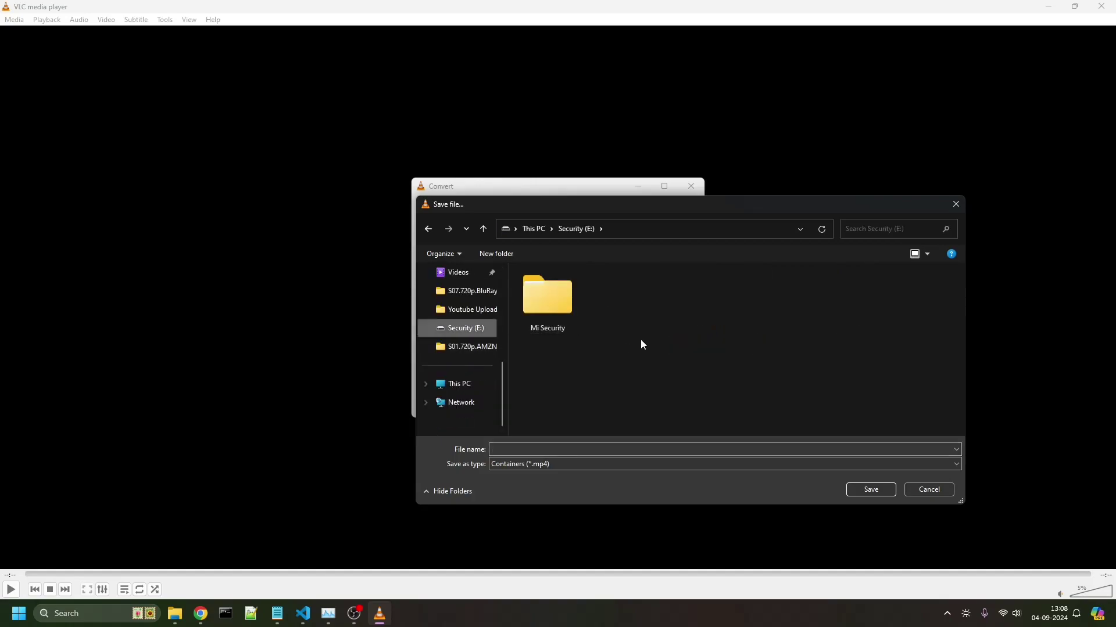
{"action": "left_click", "coordinate": [669, 449]}
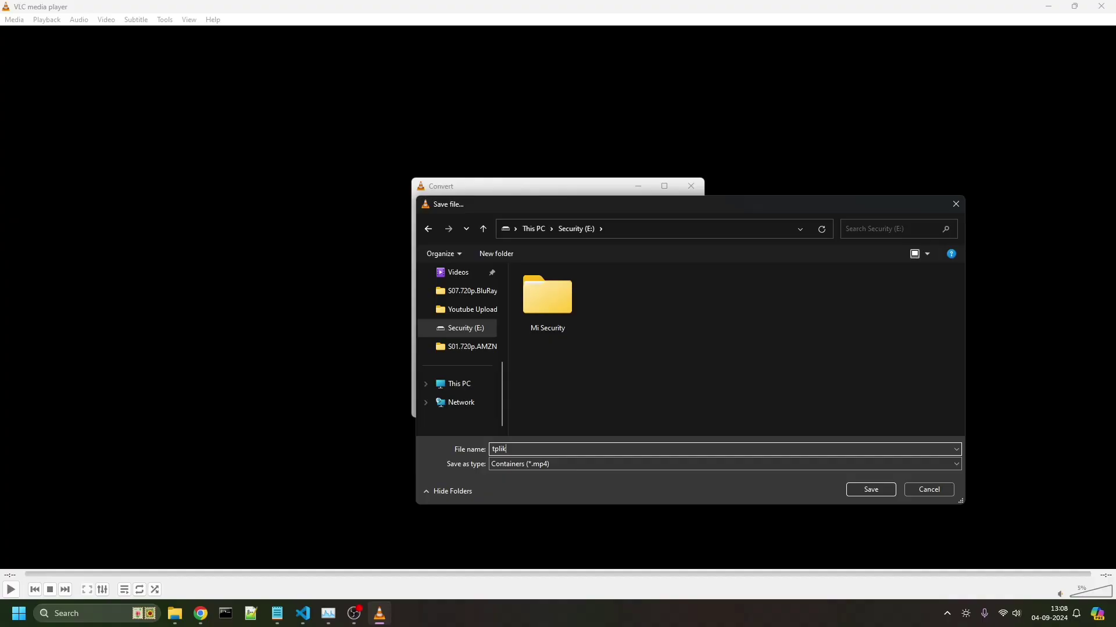
{"action": "type", "text": "tplink"}
{"action": "left_click", "coordinate": [877, 488]}
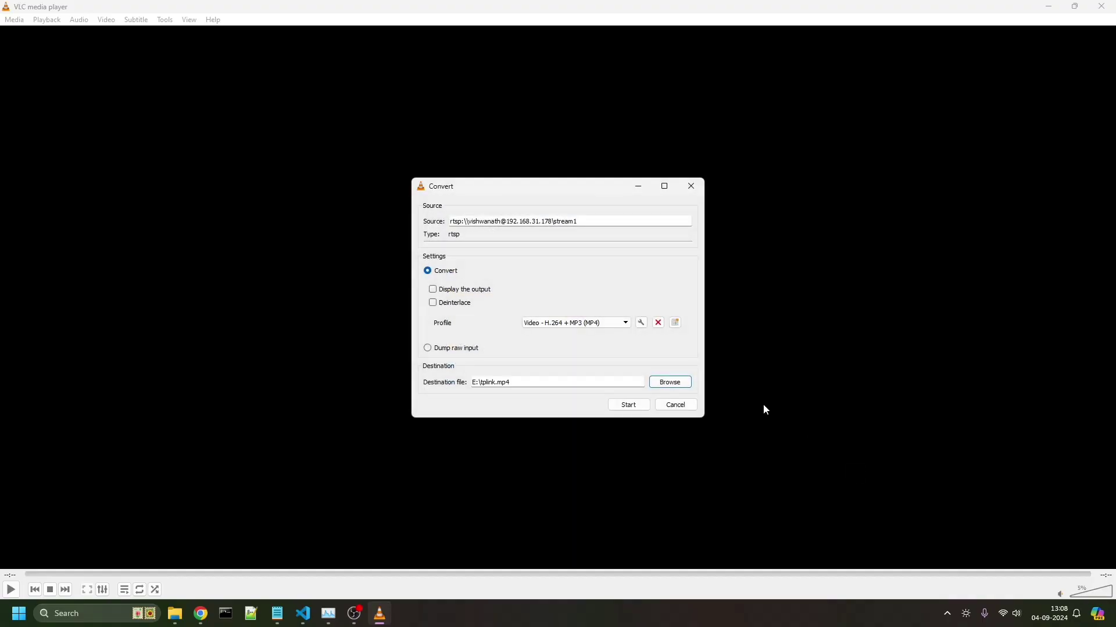
{"action": "left_click", "coordinate": [635, 402]}
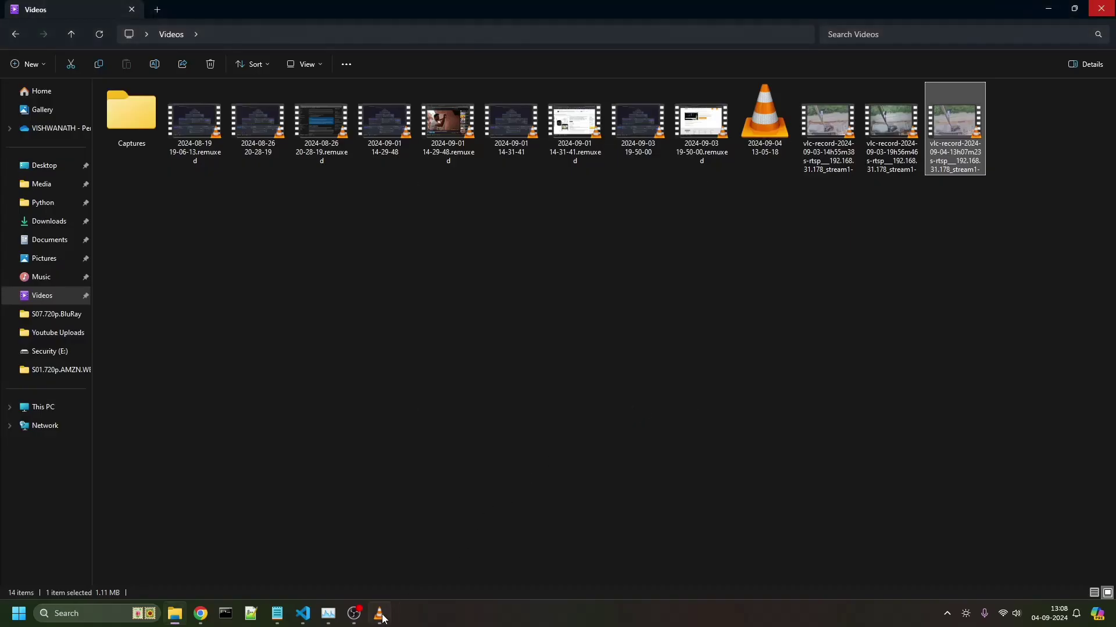
- Launch a second VLC from the Start menu and open Media > Open Network Stream for the camera
{"action": "left_click", "coordinate": [384, 620]}
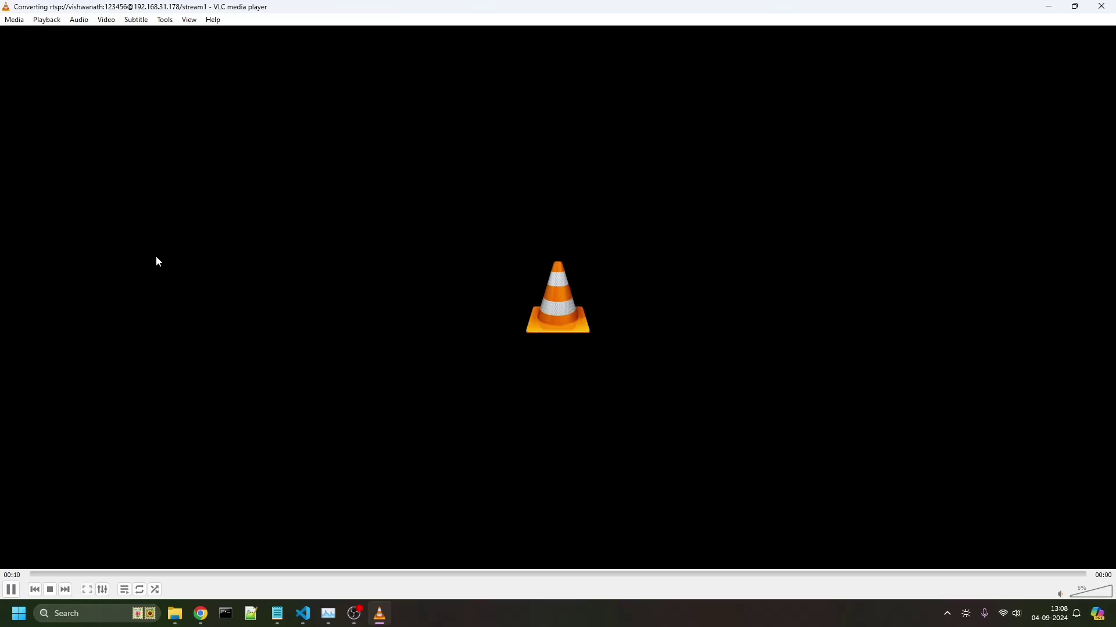
{"action": "key", "text": "super"}
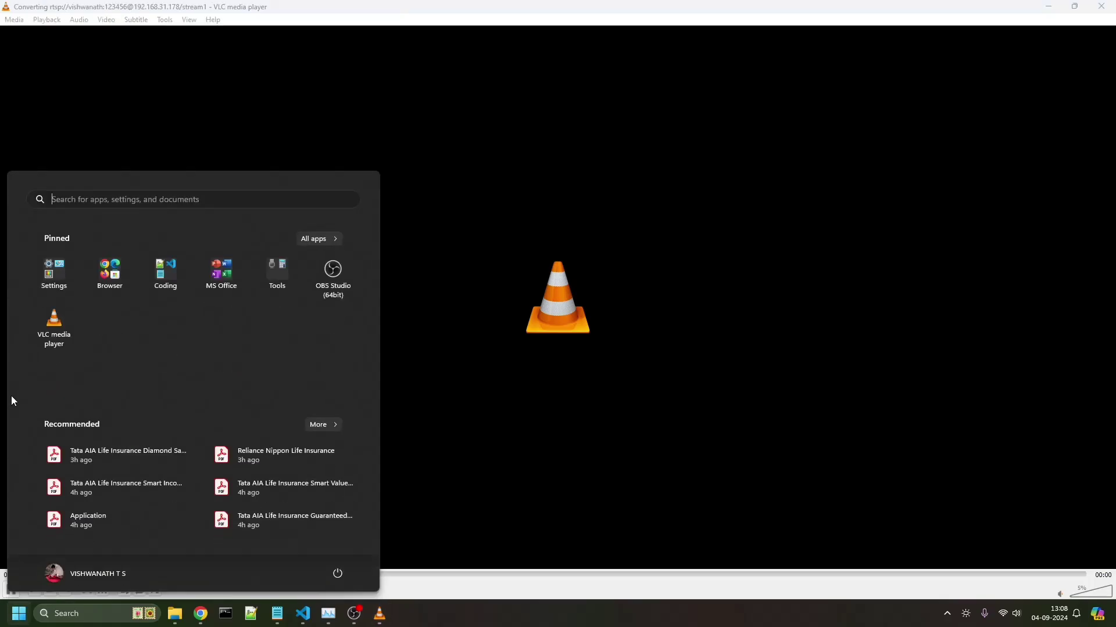
{"action": "left_click", "coordinate": [47, 332]}
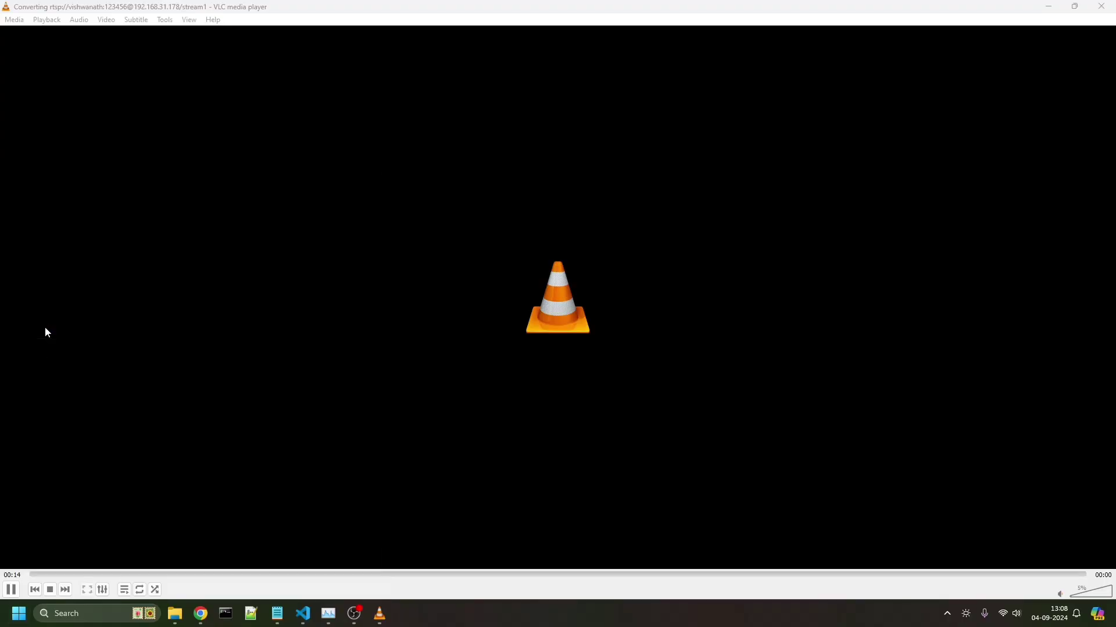
{"action": "left_click", "coordinate": [15, 21]}
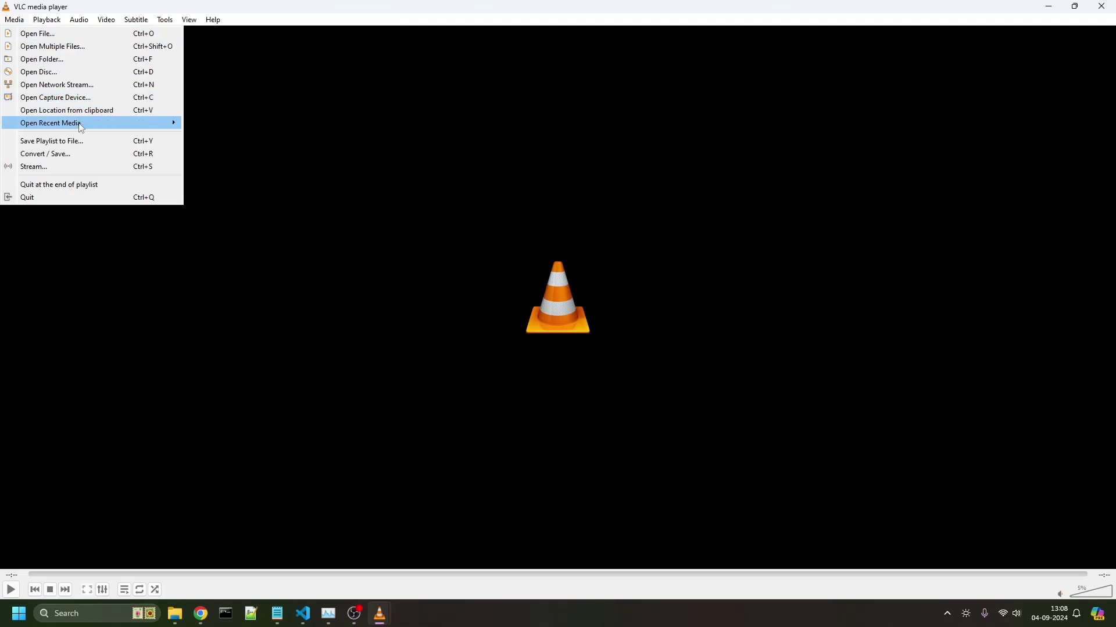
{"action": "left_click", "coordinate": [57, 85]}
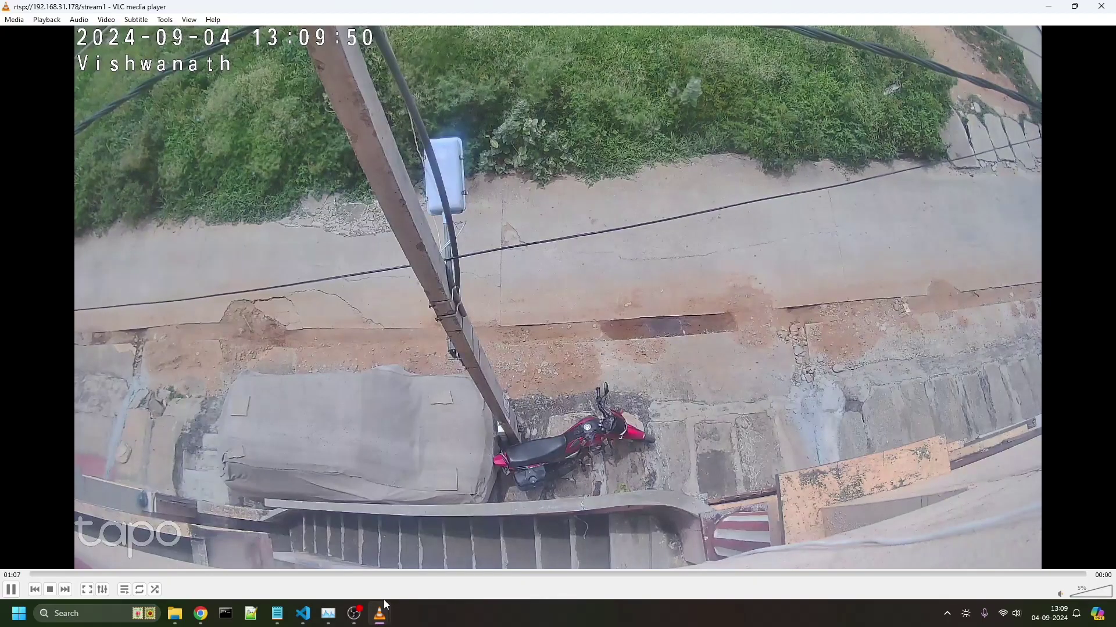
- Stop the ongoing Convert/Save recording in the converting VLC window
{"action": "mouse_move", "coordinate": [381, 618]}
{"action": "left_click", "coordinate": [305, 522]}
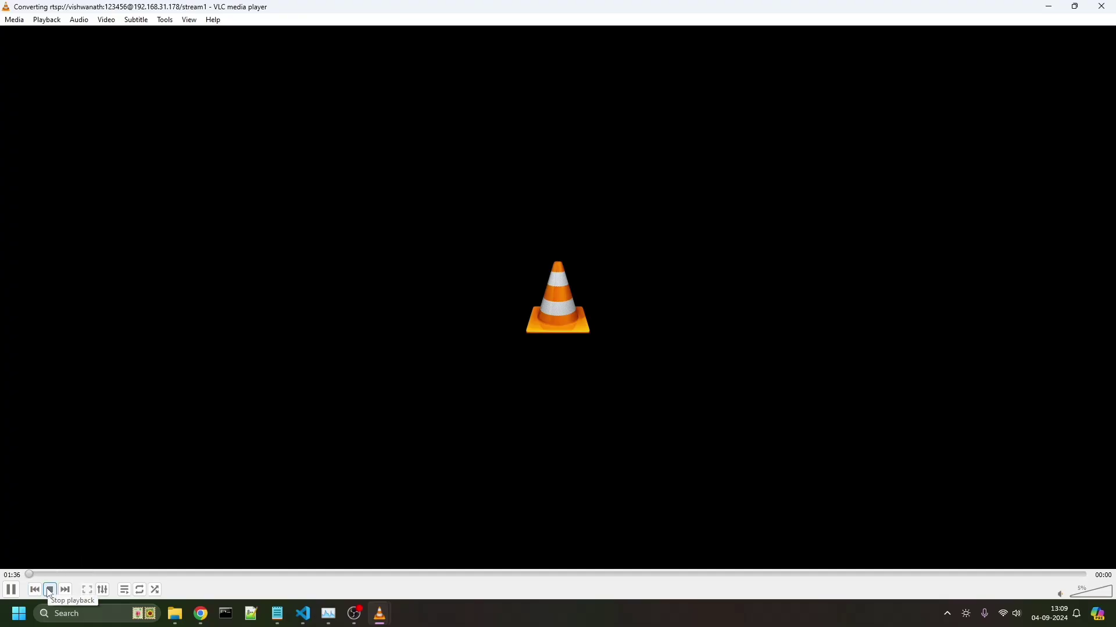
{"action": "left_click", "coordinate": [50, 590]}
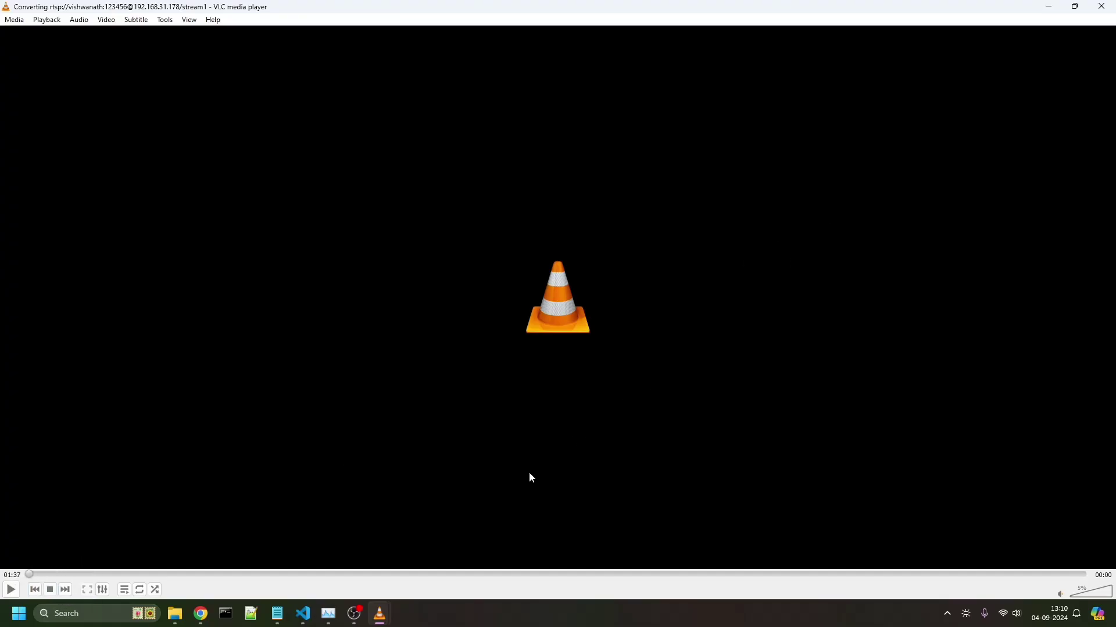
- Play back the 36.8 MB tplink recording from Security (E:), then close it
{"action": "left_click", "coordinate": [175, 614]}
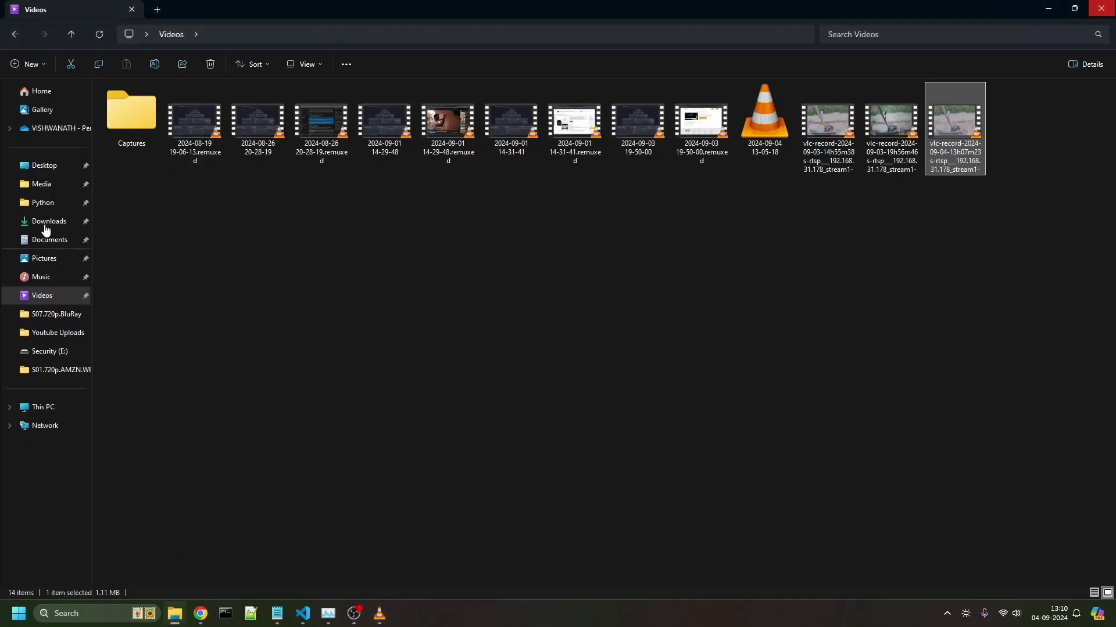
{"action": "left_click", "coordinate": [27, 352]}
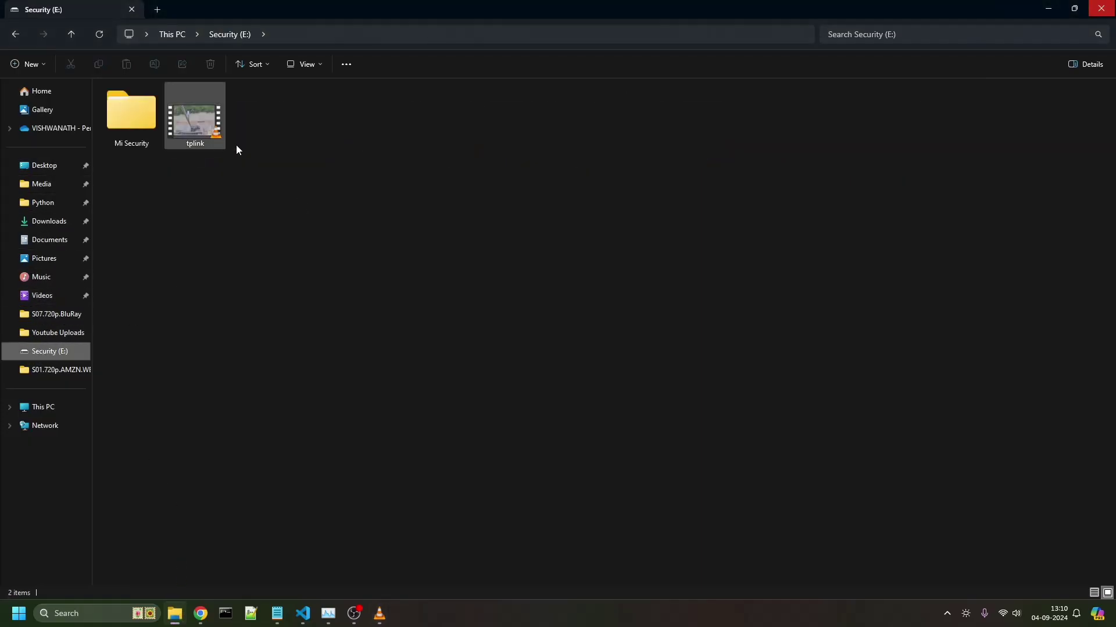
{"action": "left_click", "coordinate": [210, 122]}
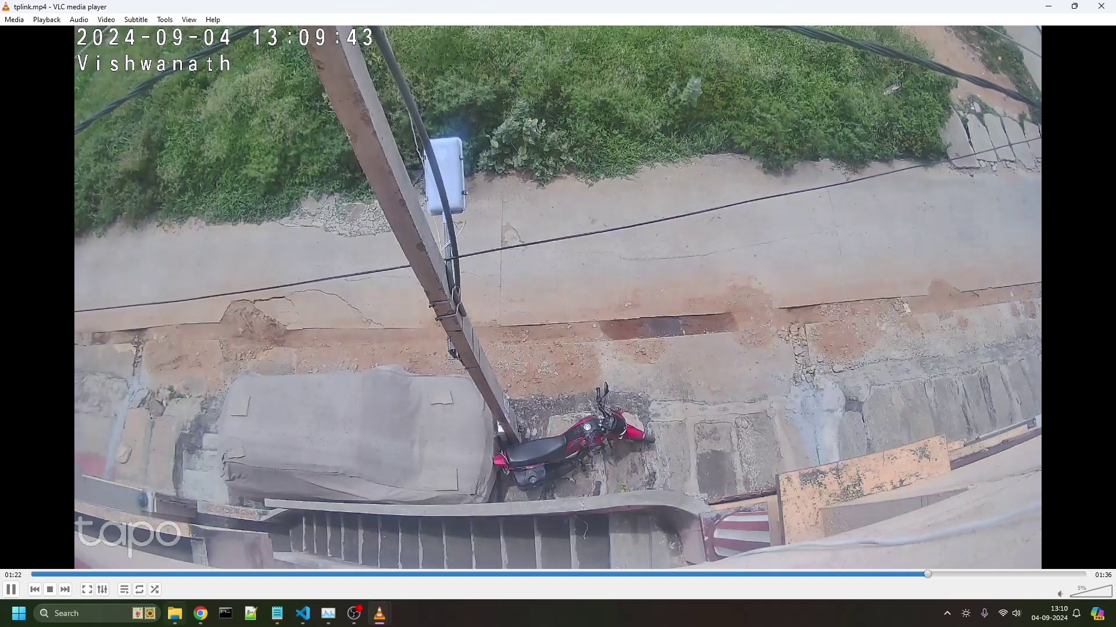
{"action": "left_click", "coordinate": [1101, 6]}
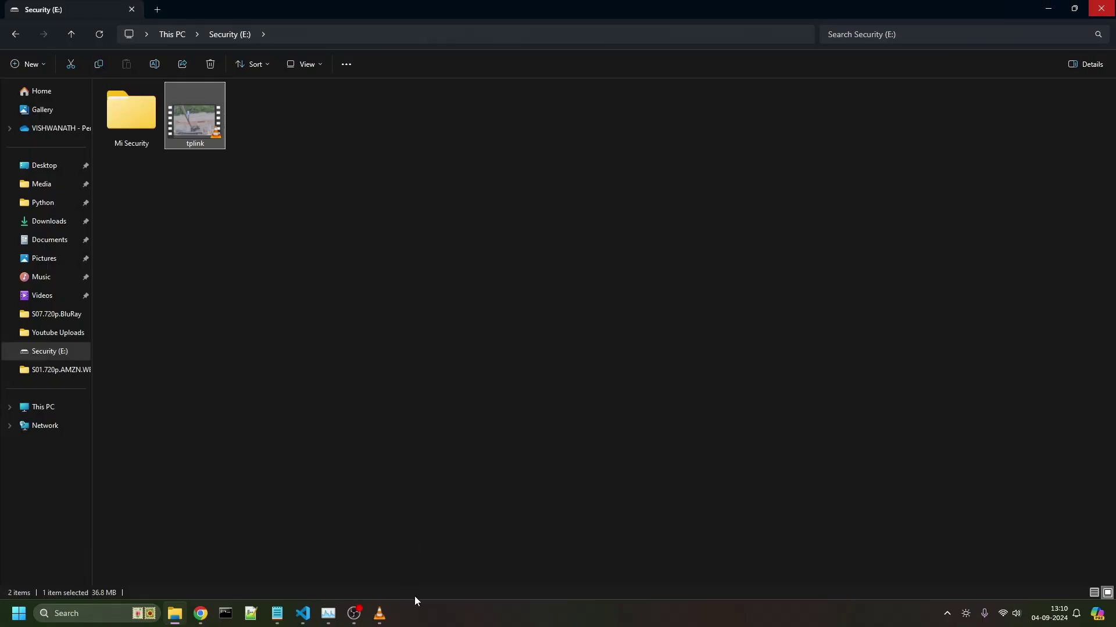
{"action": "mouse_move", "coordinate": [379, 615]}
{"action": "left_click", "coordinate": [445, 528]}
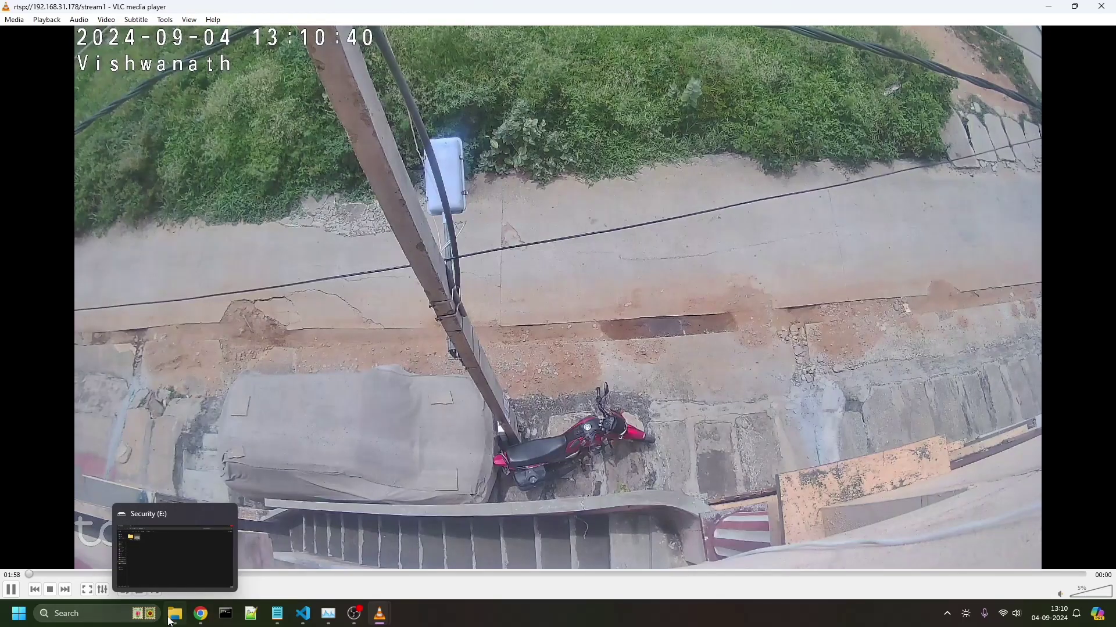
{"action": "left_click", "coordinate": [175, 614]}
{"action": "double_click", "coordinate": [148, 106]}
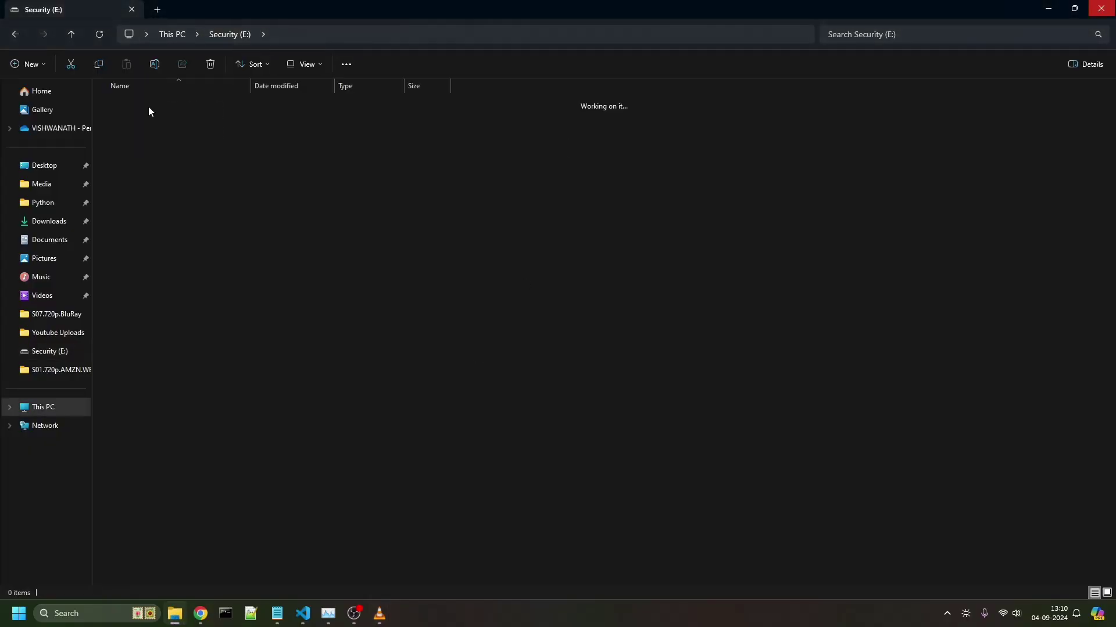
{"action": "double_click", "coordinate": [210, 107]}
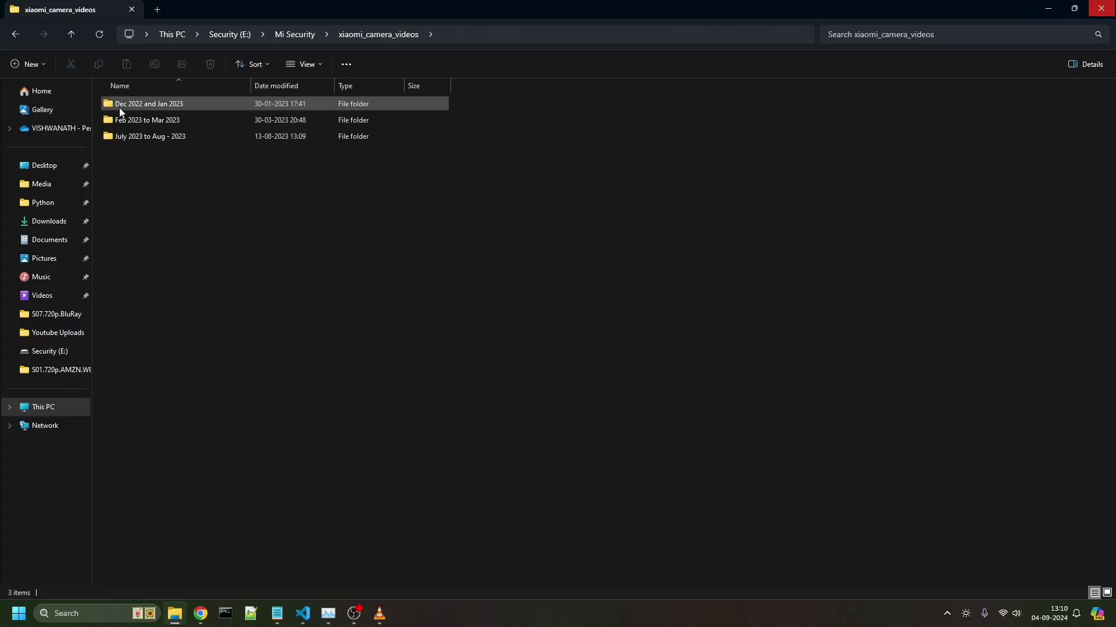
{"action": "double_click", "coordinate": [168, 103]}
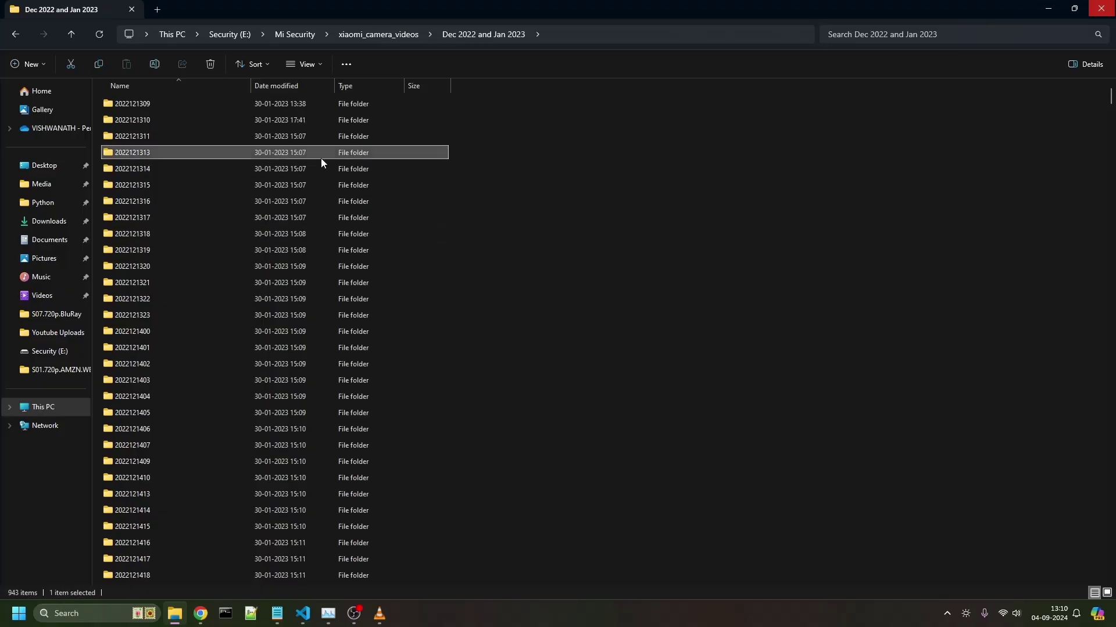
{"action": "double_click", "coordinate": [321, 156]}
{"action": "double_click", "coordinate": [281, 187]}
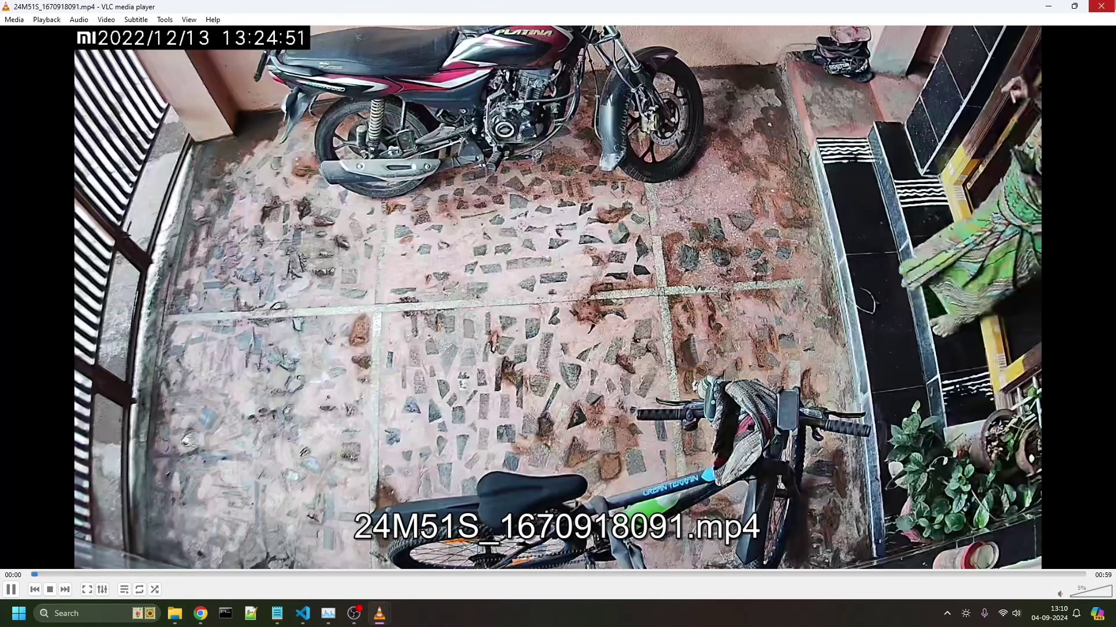
{"action": "key", "text": "alt+F4"}
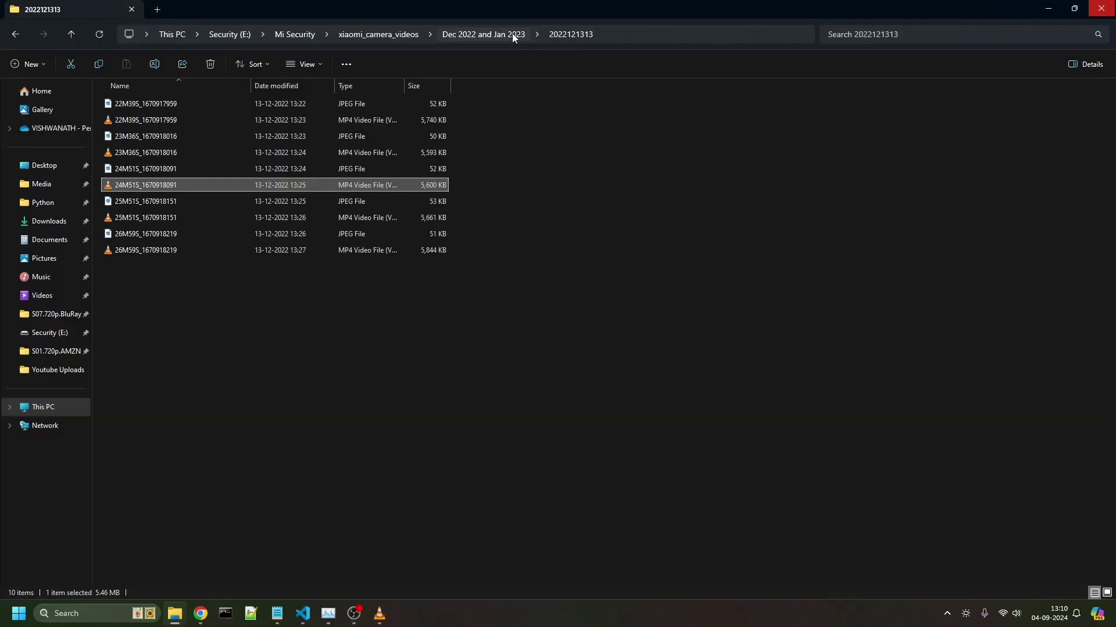
- Return to the Dec 2022 and Jan 2023 folder and browse its 943 hourly folders
{"action": "left_click", "coordinate": [513, 36]}
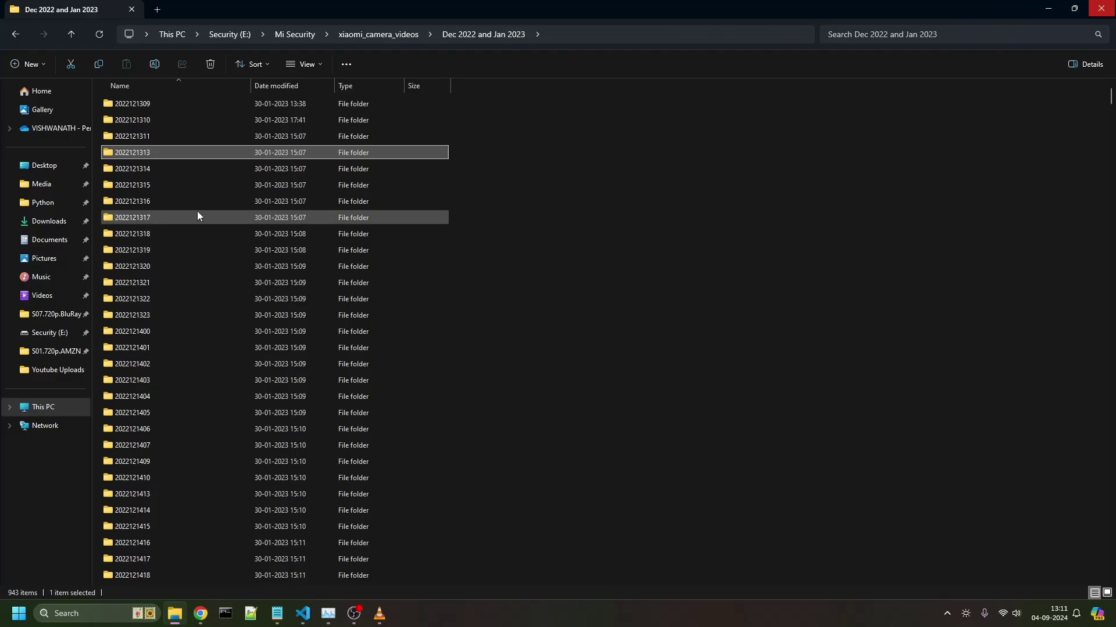
{"action": "mouse_move", "coordinate": [197, 216]}
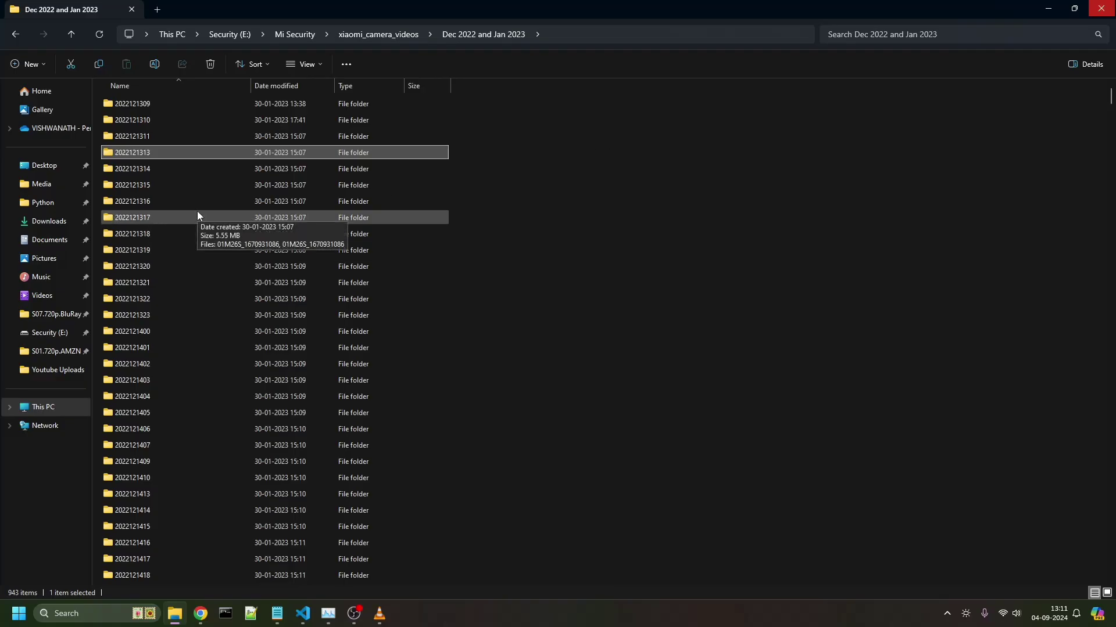
{"action": "scroll", "coordinate": [828, 282], "scroll_direction": "down", "scroll_amount": 1}
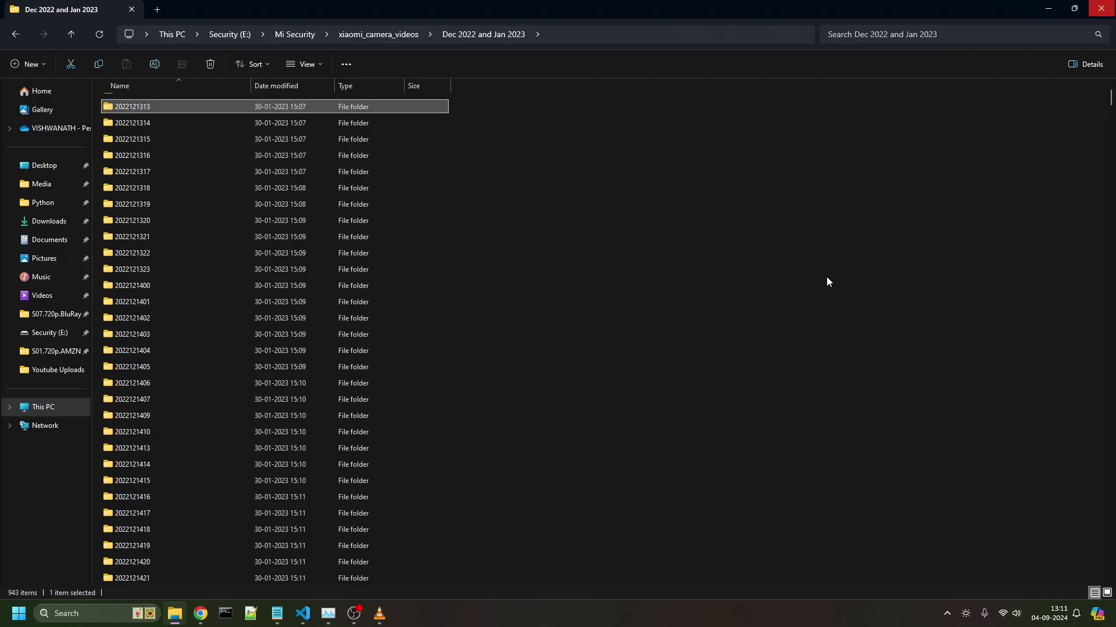
{"action": "left_click", "coordinate": [828, 282]}
{"action": "scroll", "coordinate": [828, 282], "scroll_direction": "down", "scroll_amount": 2}
{"action": "scroll", "coordinate": [822, 282], "scroll_direction": "down", "scroll_amount": 7}
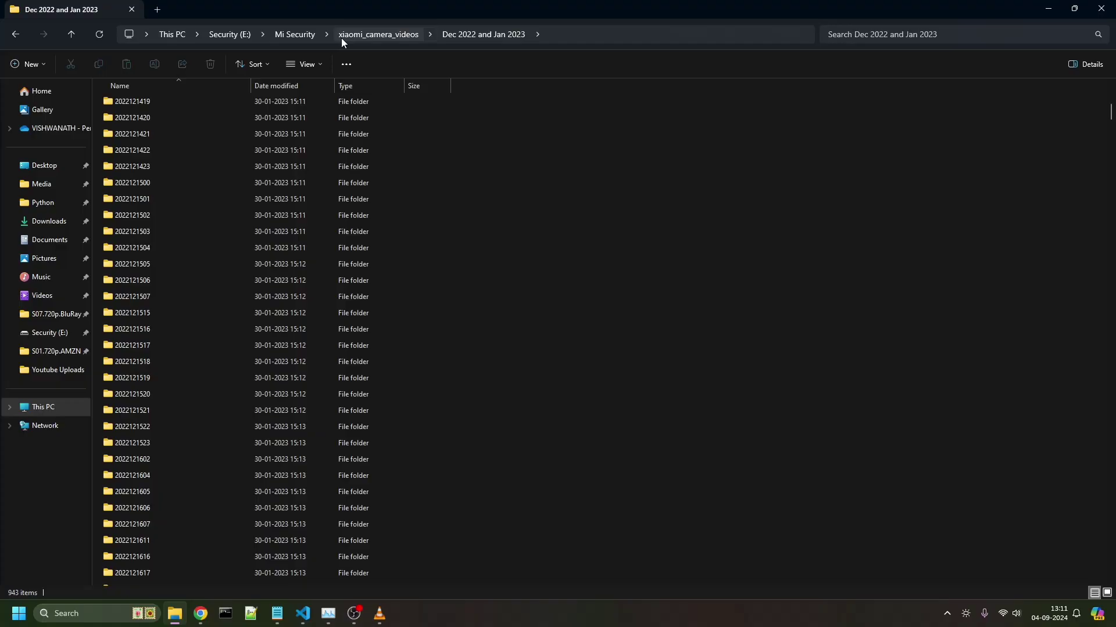
{"action": "scroll", "coordinate": [389, 163], "scroll_direction": "up", "scroll_amount": 8}
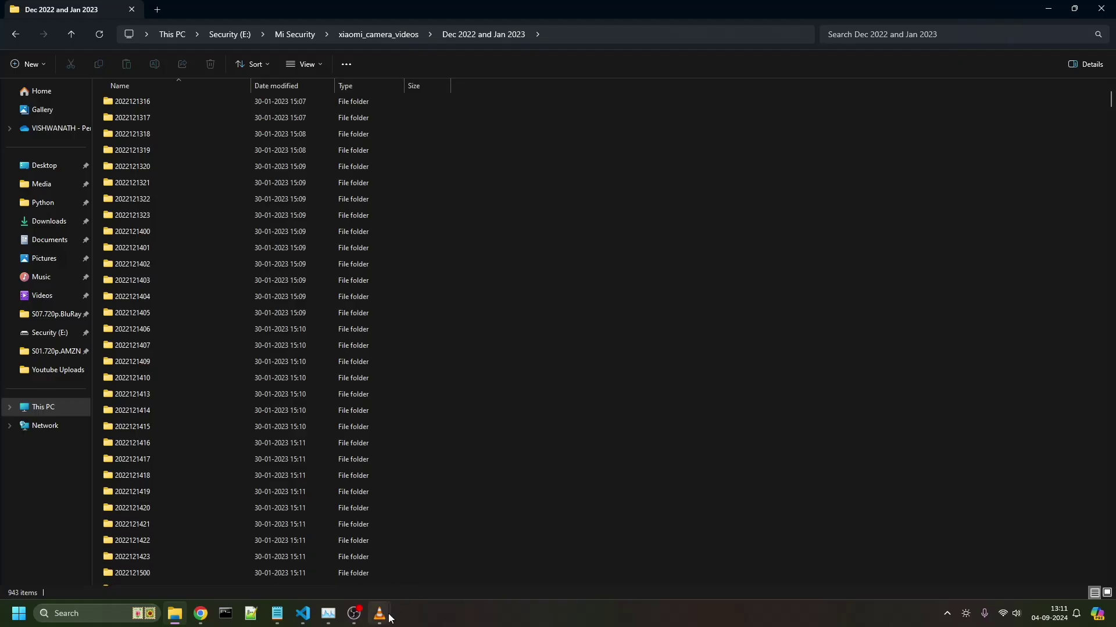
- Bring the live RTSP stream player forward and cancel the leftover Open Media dialog
{"action": "mouse_move", "coordinate": [390, 619]}
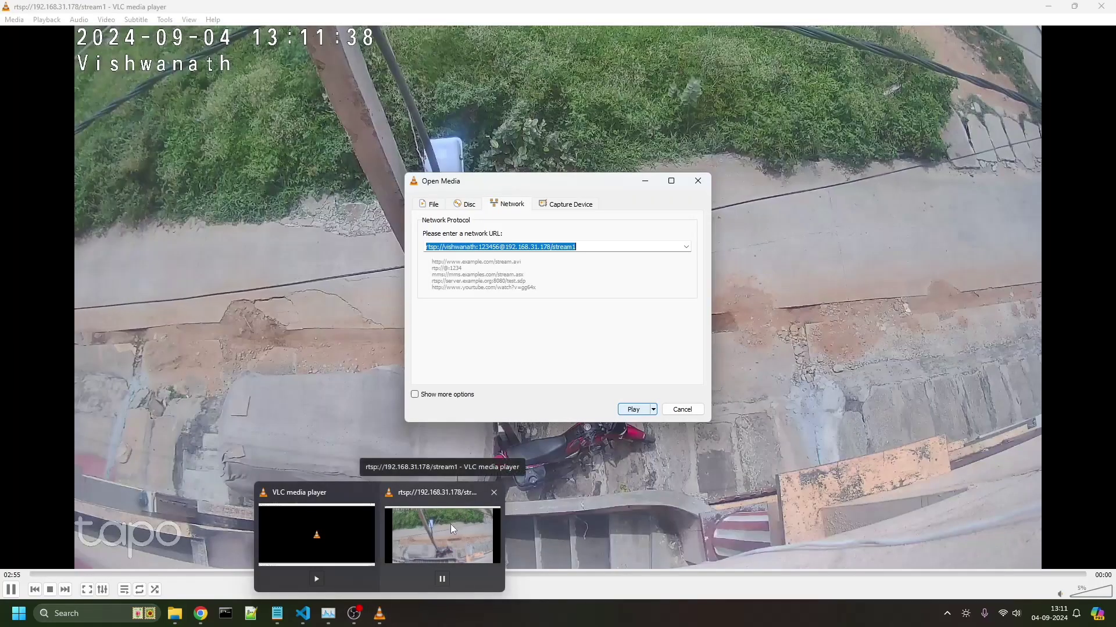
{"action": "left_click", "coordinate": [451, 524]}
{"action": "left_click", "coordinate": [683, 409]}
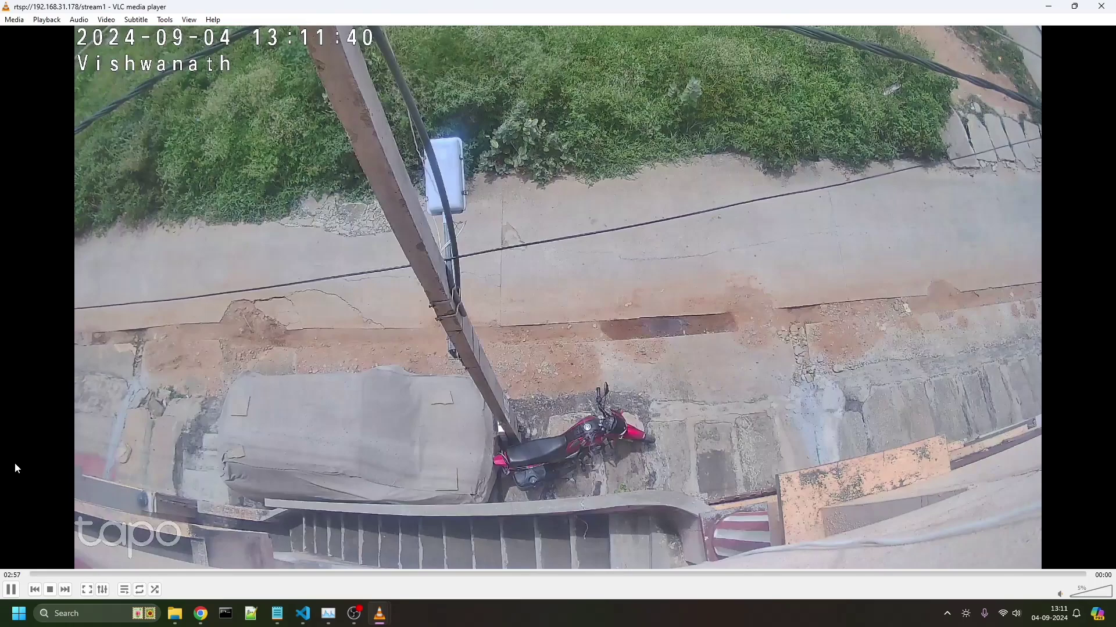